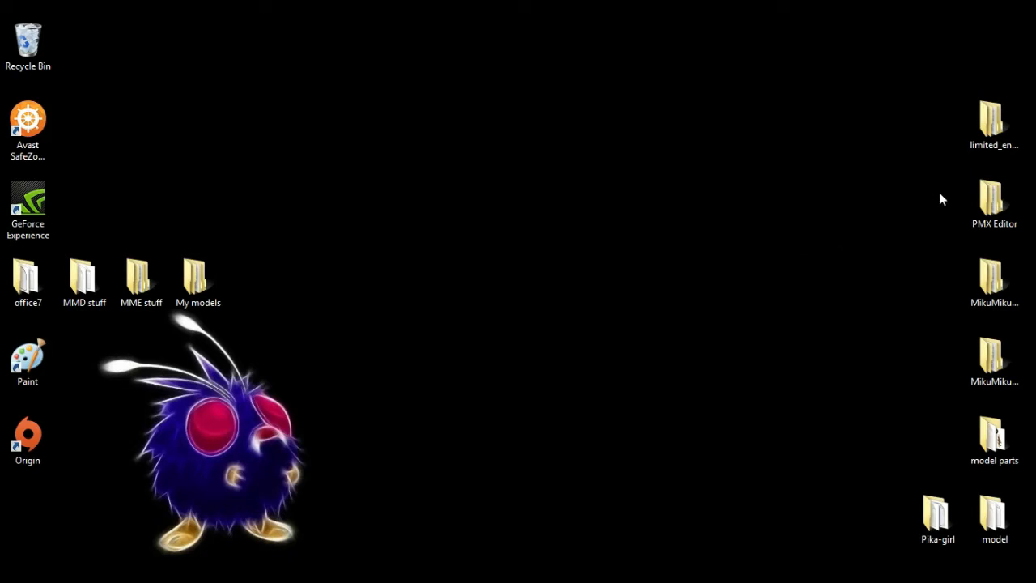
Open base.pmd from the Pika-girl folder and arrange the editor and preview windows
{"action": "double_click", "coordinate": [975, 190]}
{"action": "double_click", "coordinate": [428, 208]}
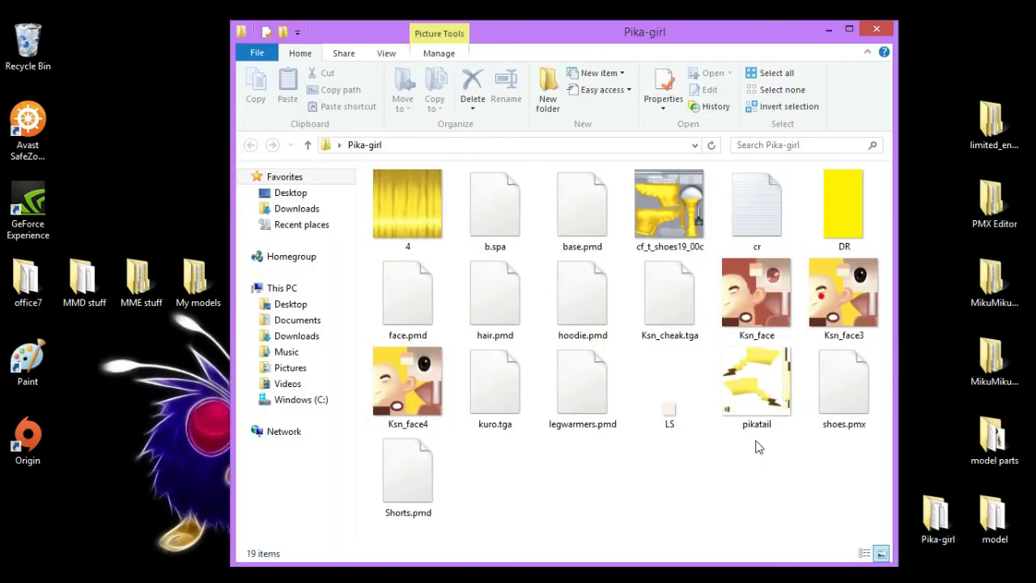
{"action": "double_click", "coordinate": [596, 239]}
{"action": "left_click_drag", "start_coordinate": [342, 33], "coordinate": [795, 47]}
{"action": "left_click_drag", "start_coordinate": [267, 146], "coordinate": [200, 136]}
{"action": "left_click", "coordinate": [607, 158]}
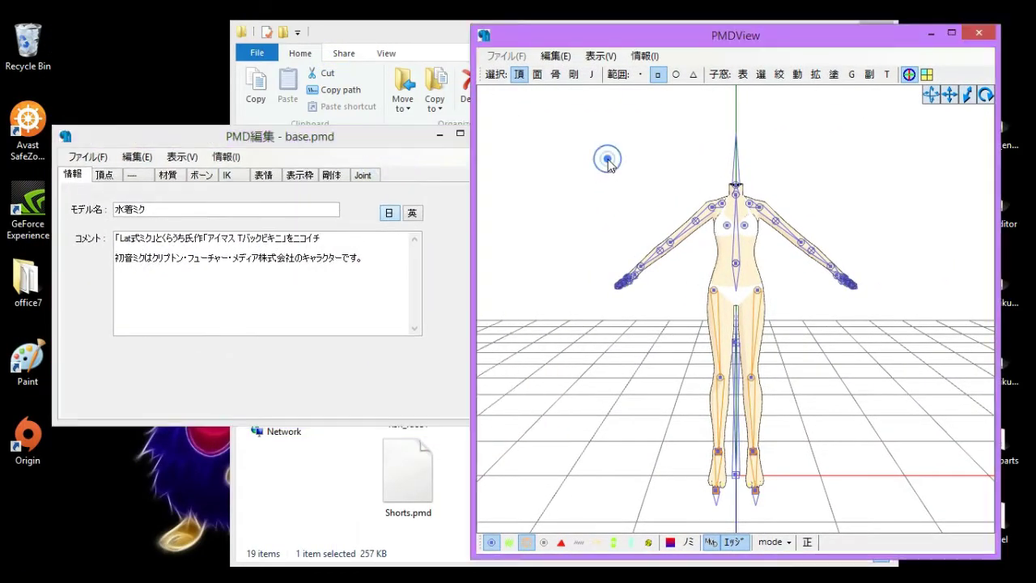
Add face.pmd from the Pika-girl folder onto the base body
{"action": "scroll", "coordinate": [692, 344], "scroll_direction": "up", "scroll_amount": 2}
{"action": "scroll", "coordinate": [689, 344], "scroll_direction": "down", "scroll_amount": 2}
{"action": "left_click", "coordinate": [335, 499]}
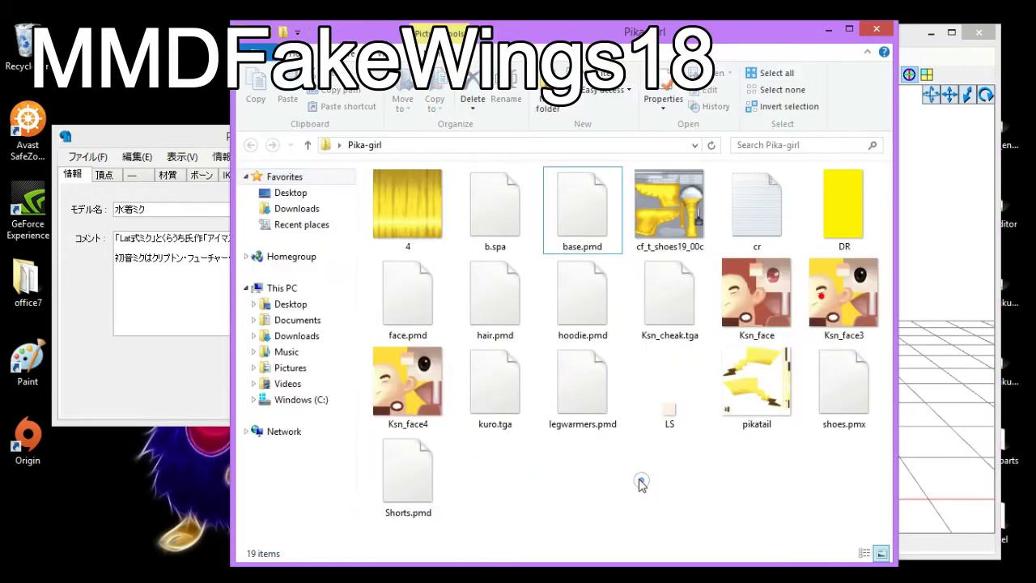
{"action": "left_click_drag", "start_coordinate": [407, 299], "coordinate": [887, 240]}
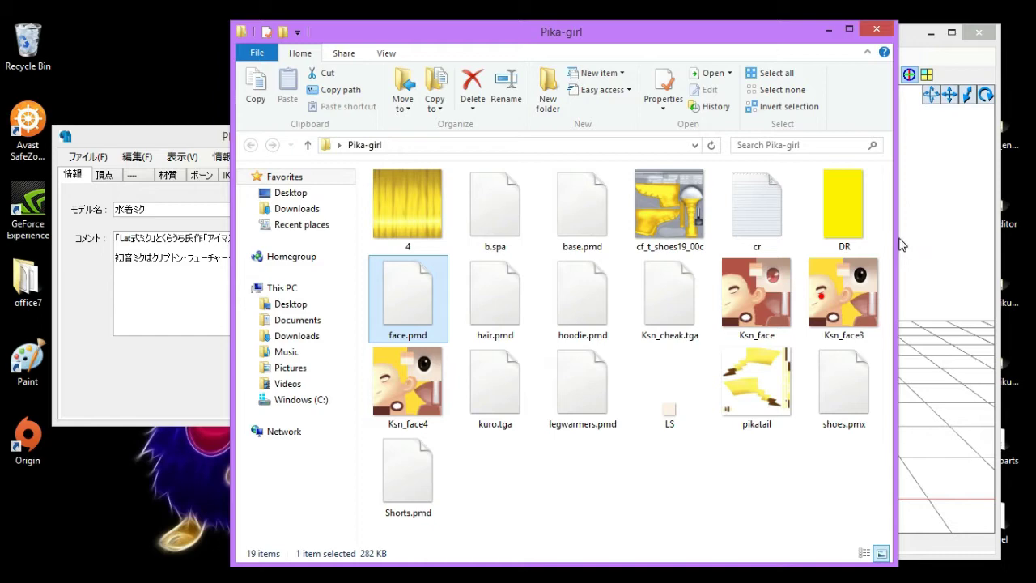
{"action": "left_click_drag", "start_coordinate": [894, 238], "coordinate": [905, 256]}
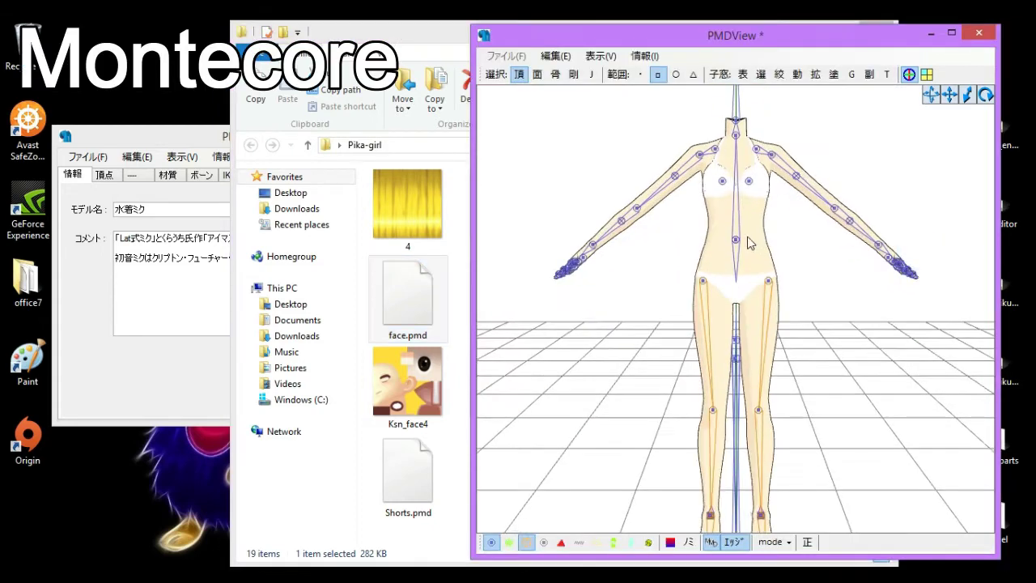
Set the 絞 vertex/material masking to work on whole materials
{"action": "scroll", "coordinate": [740, 292], "scroll_direction": "up", "scroll_amount": 3}
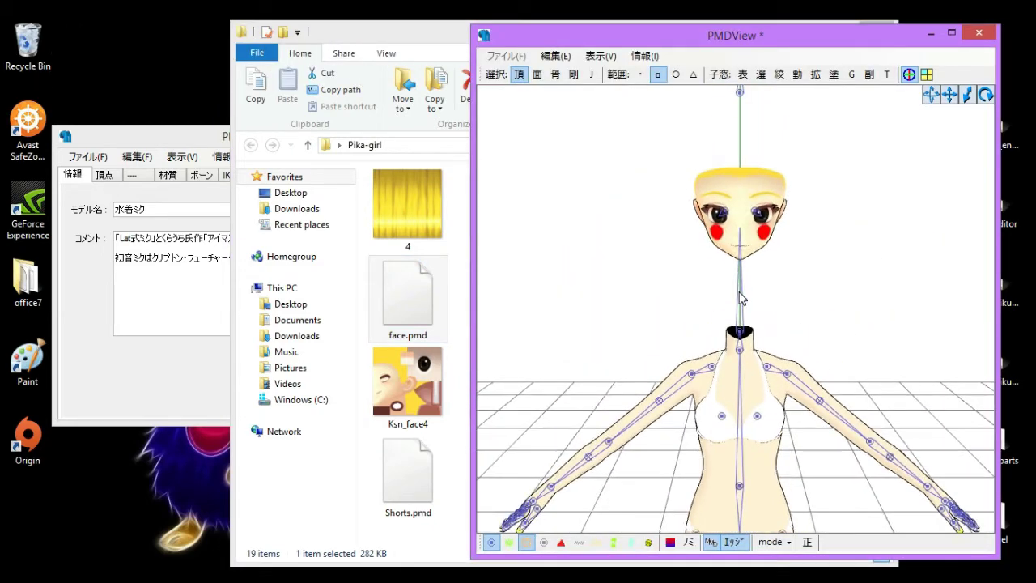
{"action": "scroll", "coordinate": [740, 299], "scroll_direction": "up", "scroll_amount": 2}
{"action": "scroll", "coordinate": [761, 288], "scroll_direction": "up", "scroll_amount": 2}
{"action": "right_click_drag", "start_coordinate": [770, 284], "coordinate": [773, 91]}
{"action": "left_click", "coordinate": [778, 74]}
{"action": "left_click", "coordinate": [120, 223]}
{"action": "left_click_drag", "start_coordinate": [248, 273], "coordinate": [250, 365]}
Uncheck every material in the masking list, viewing the head from the side
{"action": "left_click", "coordinate": [615, 324]}
{"action": "right_click_drag", "start_coordinate": [615, 324], "coordinate": [711, 170]}
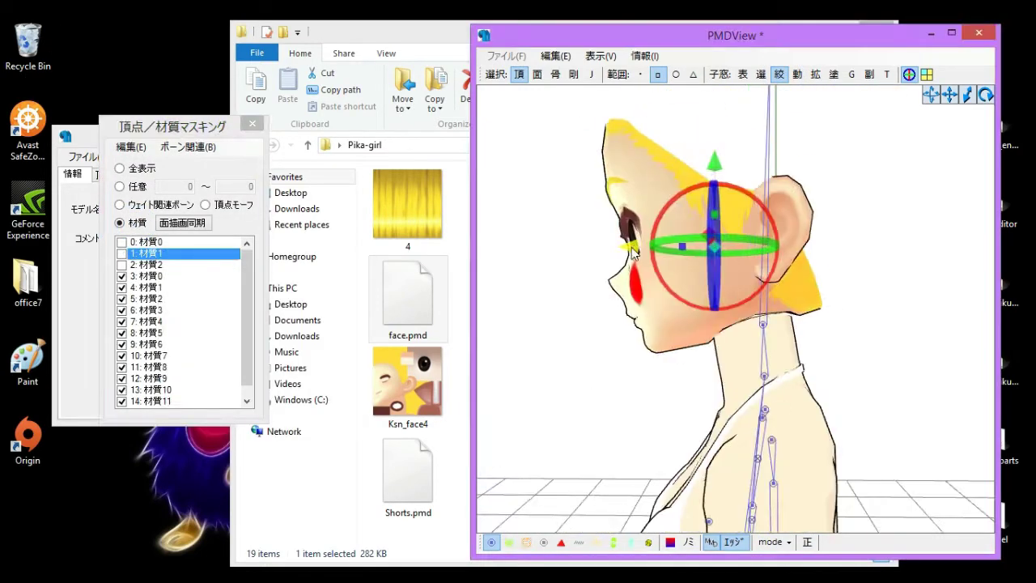
{"action": "right_click", "coordinate": [597, 218]}
{"action": "right_click", "coordinate": [154, 289]}
{"action": "left_click", "coordinate": [227, 413]}
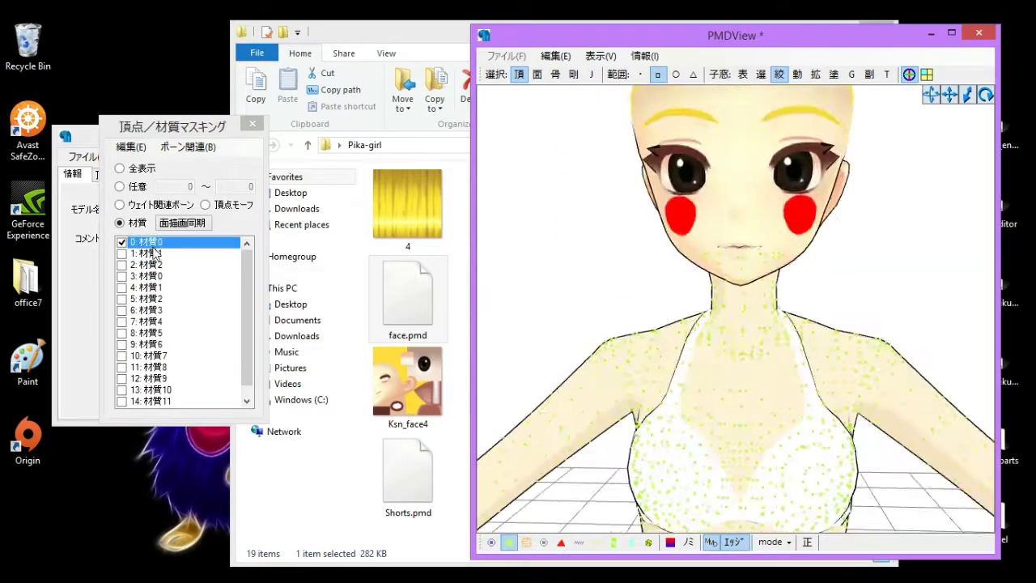
Select the first material's settings and pan out to show the whole body
{"action": "left_click", "coordinate": [555, 74]}
{"action": "left_click", "coordinate": [166, 173]}
{"action": "left_click", "coordinate": [109, 212]}
{"action": "left_click", "coordinate": [387, 355]}
{"action": "left_click", "coordinate": [759, 319]}
{"action": "right_click_drag", "start_coordinate": [739, 300], "coordinate": [737, 281]}
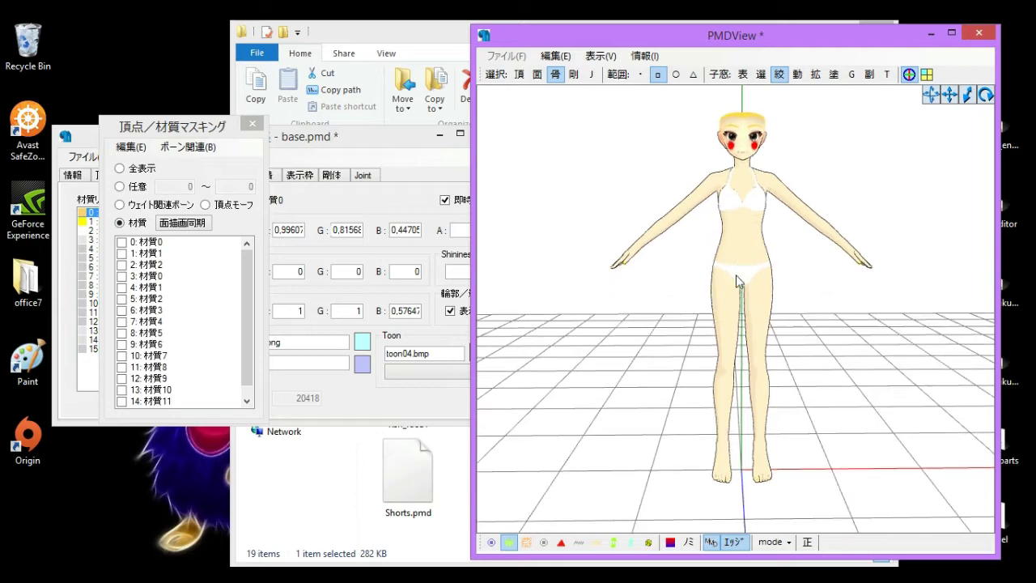
Import shoes.pmx into the model at normal size
{"action": "left_click", "coordinate": [302, 504]}
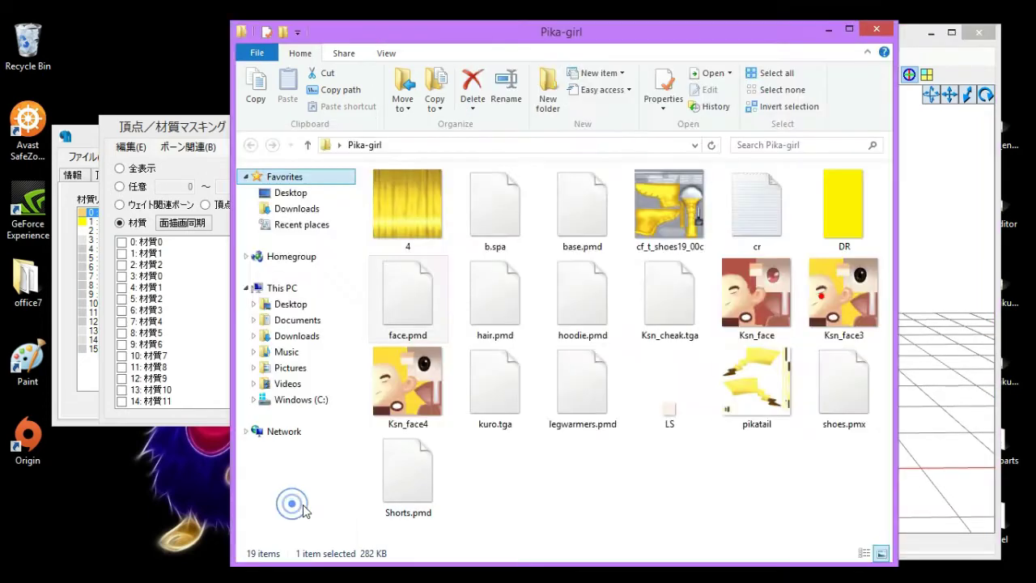
{"action": "left_click_drag", "start_coordinate": [842, 380], "coordinate": [934, 342]}
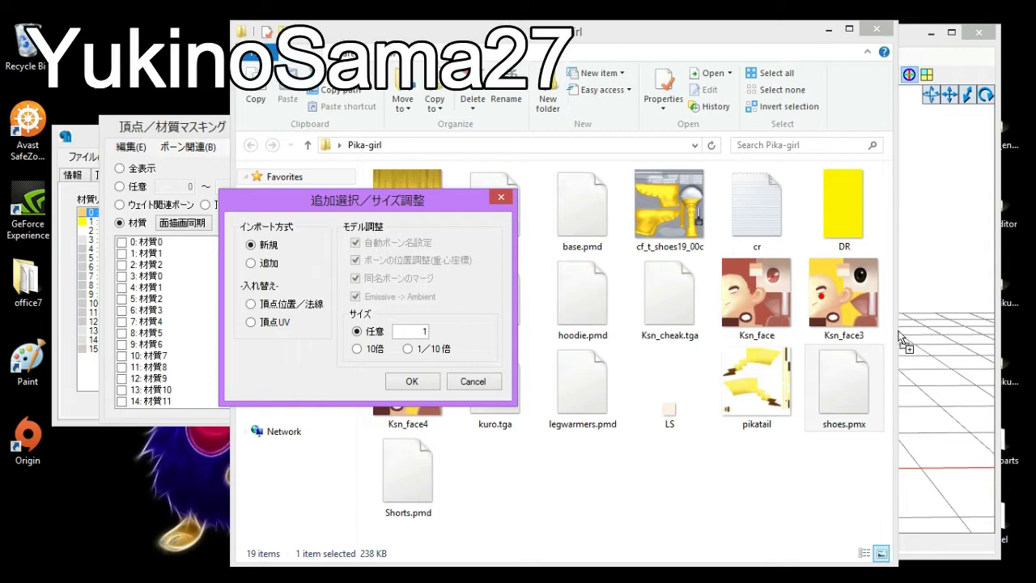
{"action": "left_click", "coordinate": [265, 263]}
{"action": "left_click", "coordinate": [412, 382]}
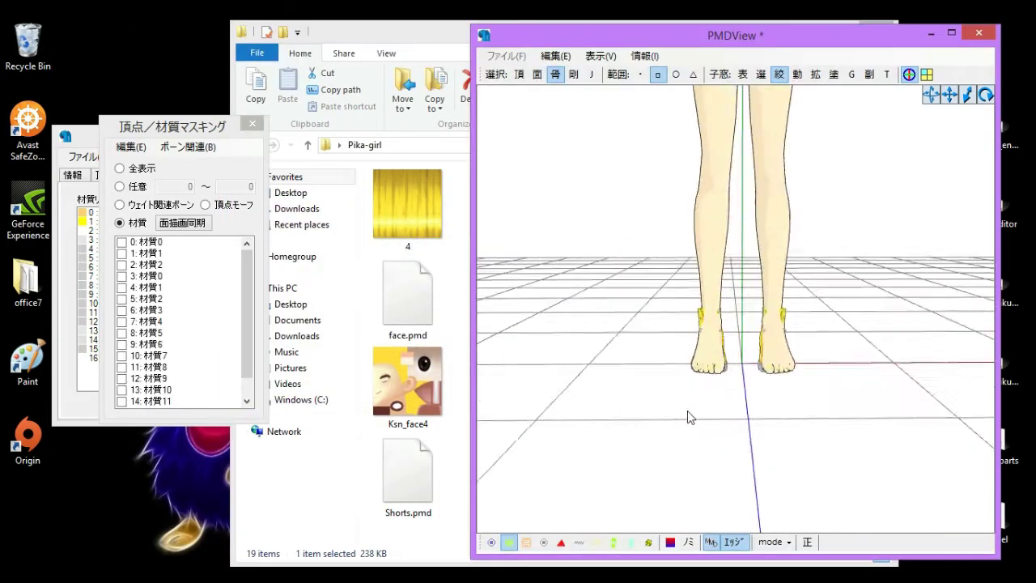
Isolate the shoe material and check the yellow sneakers on the feet from front and side
{"action": "left_click", "coordinate": [154, 401]}
{"action": "left_click", "coordinate": [639, 235]}
{"action": "scroll", "coordinate": [860, 466], "scroll_direction": "up", "scroll_amount": 2}
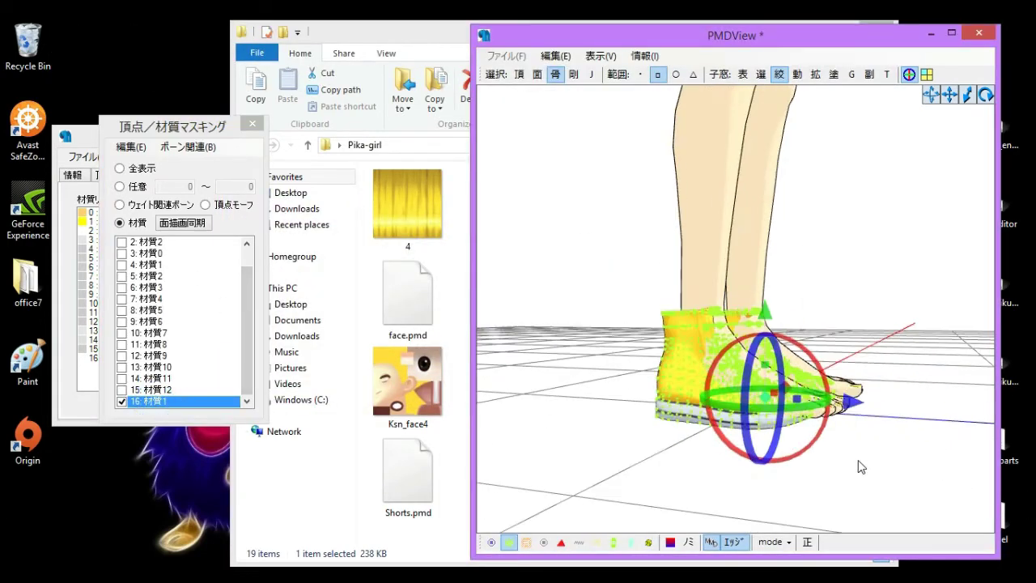
{"action": "right_click", "coordinate": [927, 413]}
{"action": "mouse_move", "coordinate": [926, 413]}
{"action": "right_mouse_down"}
{"action": "mouse_move", "coordinate": [904, 291]}
{"action": "mouse_move", "coordinate": [890, 370]}
{"action": "right_mouse_up"}
{"action": "scroll", "coordinate": [178, 324], "scroll_direction": "up", "scroll_amount": 3}
{"action": "left_click", "coordinate": [150, 241]}
{"action": "scroll", "coordinate": [809, 404], "scroll_direction": "up", "scroll_amount": 3}
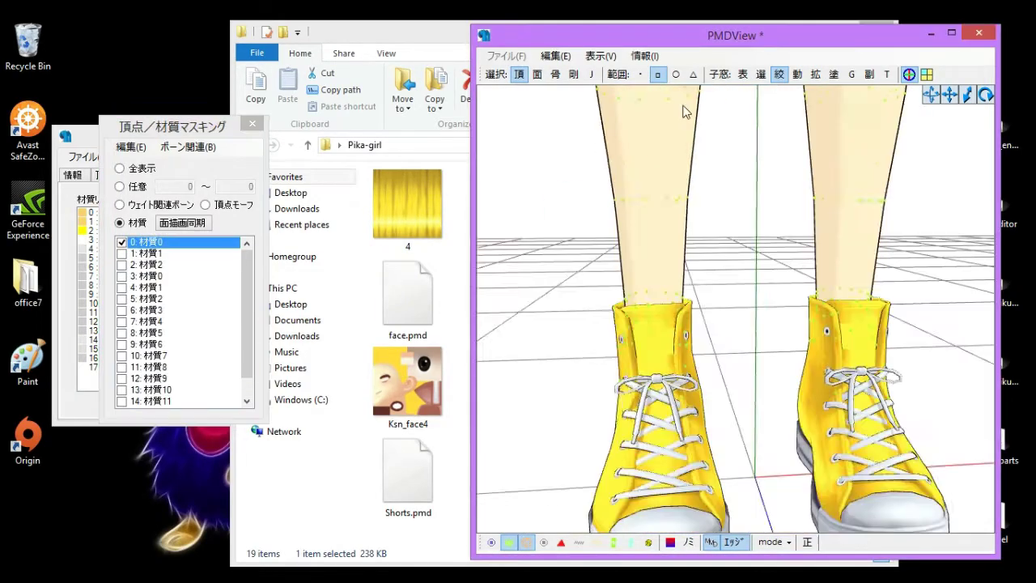
{"action": "right_click_drag", "start_coordinate": [809, 404], "coordinate": [752, 429]}
Add legwarmers.pmd from the Pika-girl folder to the model
{"action": "key", "text": "alt+Tab"}
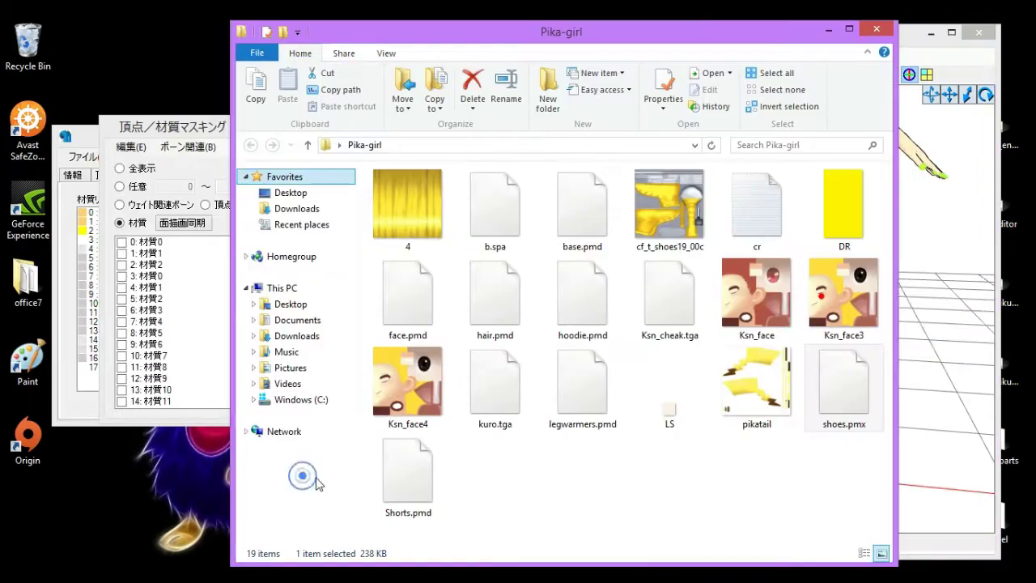
{"action": "left_click_drag", "start_coordinate": [620, 40], "coordinate": [501, 39]}
{"action": "left_click", "coordinate": [633, 471]}
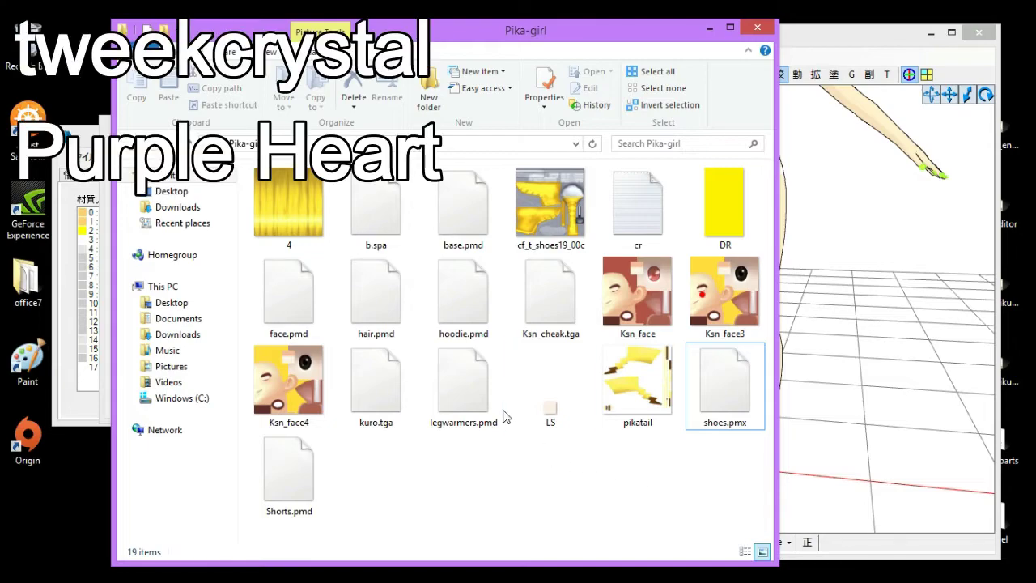
{"action": "left_click_drag", "start_coordinate": [463, 380], "coordinate": [866, 307]}
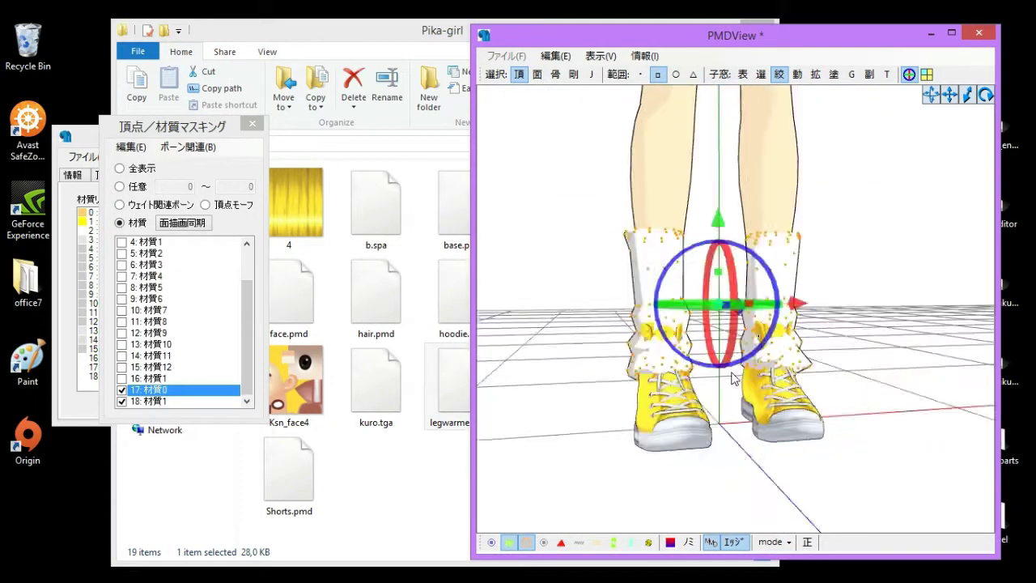
Box-select the leg warmer vertices, split them into a new material, and check the legs from the front
{"action": "left_click", "coordinate": [658, 74]}
{"action": "left_click_drag", "start_coordinate": [603, 179], "coordinate": [820, 281]}
{"action": "right_click_drag", "start_coordinate": [819, 281], "coordinate": [900, 275]}
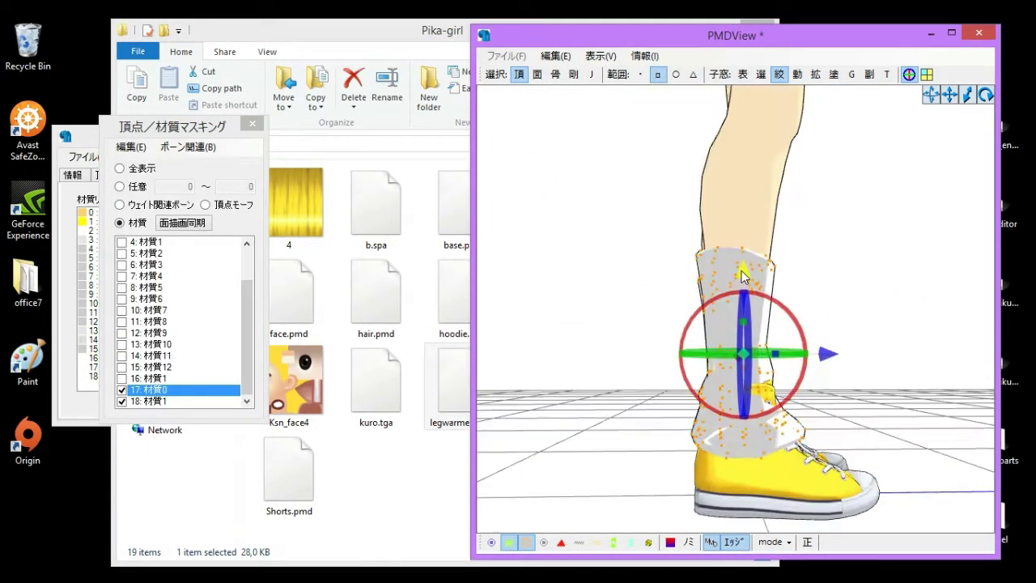
{"action": "left_click", "coordinate": [547, 351]}
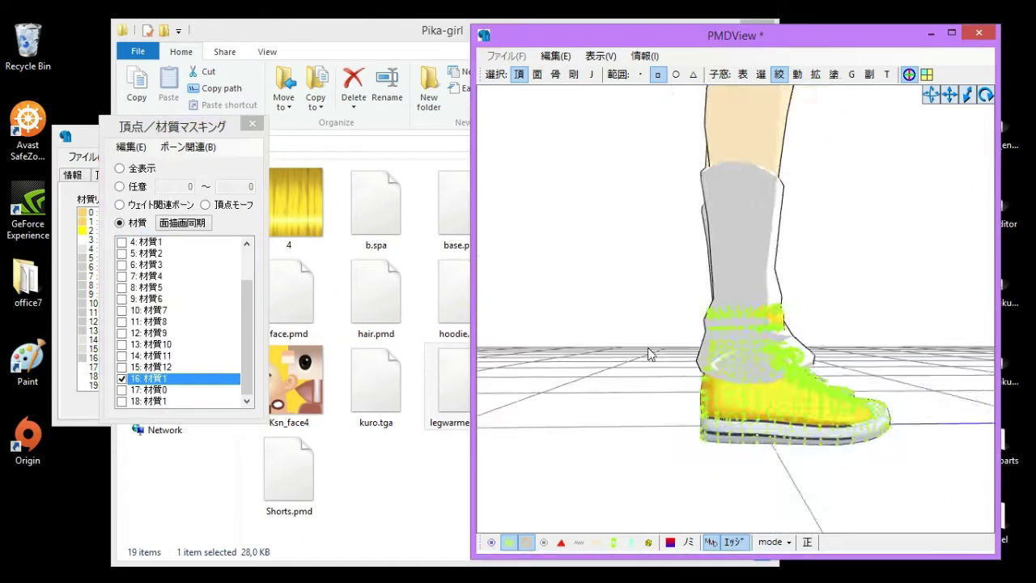
{"action": "right_click", "coordinate": [243, 370]}
{"action": "left_click", "coordinate": [275, 535]}
{"action": "mouse_move", "coordinate": [555, 391]}
{"action": "right_mouse_down"}
{"action": "mouse_move", "coordinate": [663, 358]}
{"action": "mouse_move", "coordinate": [653, 399]}
{"action": "mouse_move", "coordinate": [724, 382]}
{"action": "mouse_move", "coordinate": [772, 396]}
{"action": "right_mouse_up"}
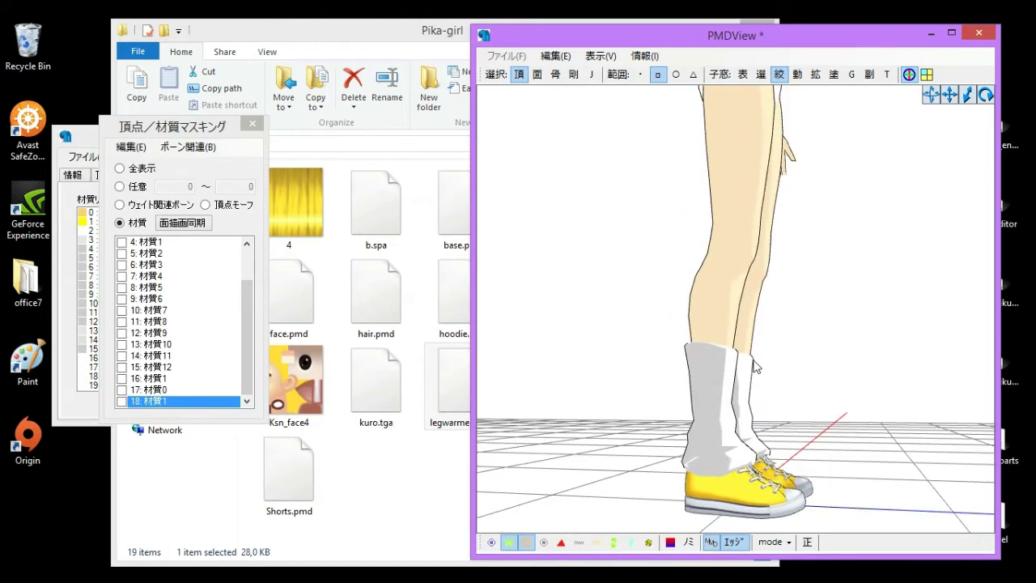
{"action": "left_click", "coordinate": [604, 407]}
{"action": "right_click_drag", "start_coordinate": [633, 387], "coordinate": [682, 382]}
Bring Shorts.pmd from the Pika-girl folder onto the model's hips as yellow shorts
{"action": "left_click", "coordinate": [404, 480]}
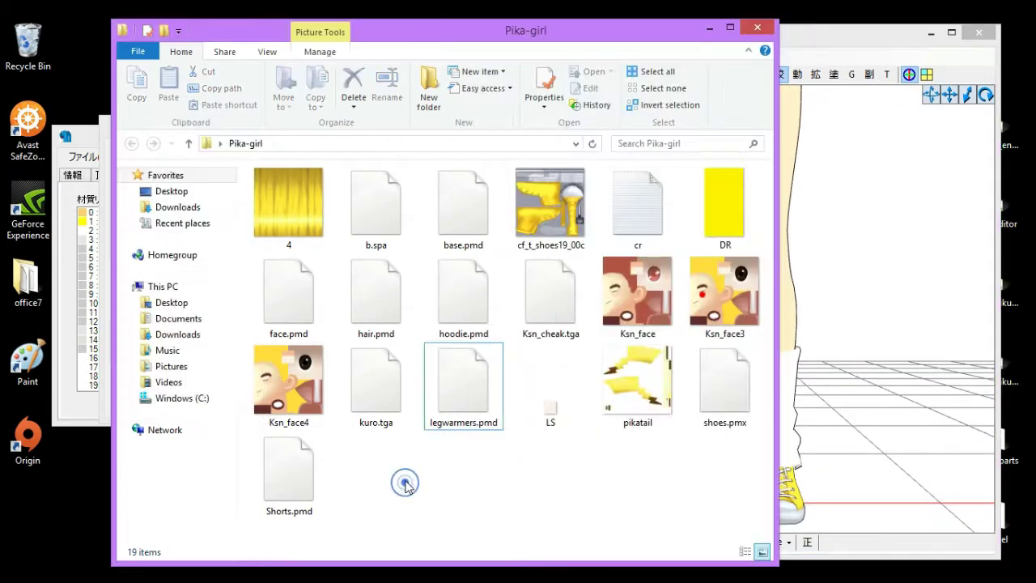
{"action": "left_click", "coordinate": [164, 402]}
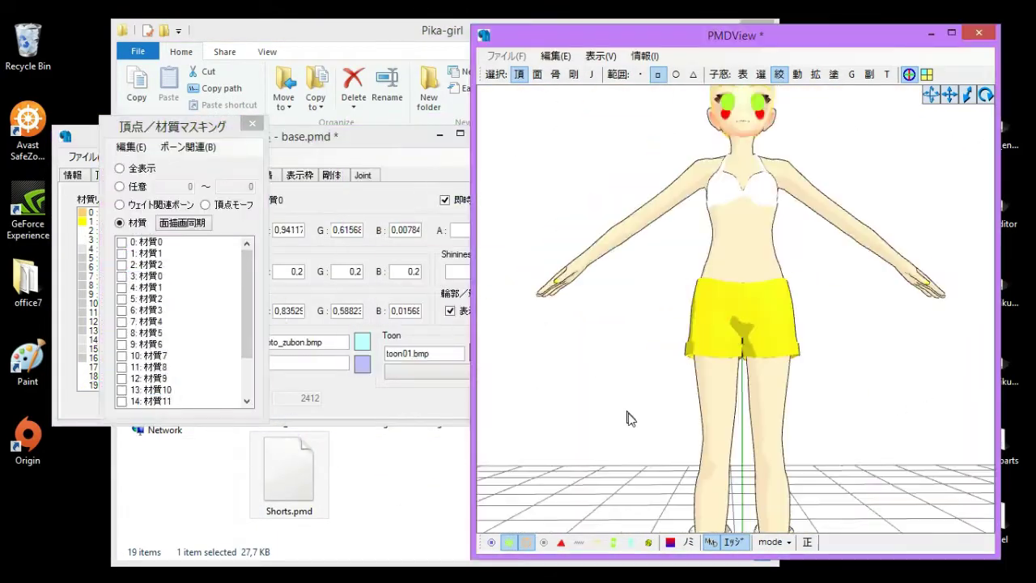
{"action": "scroll", "coordinate": [601, 177], "scroll_direction": "down", "scroll_amount": 2}
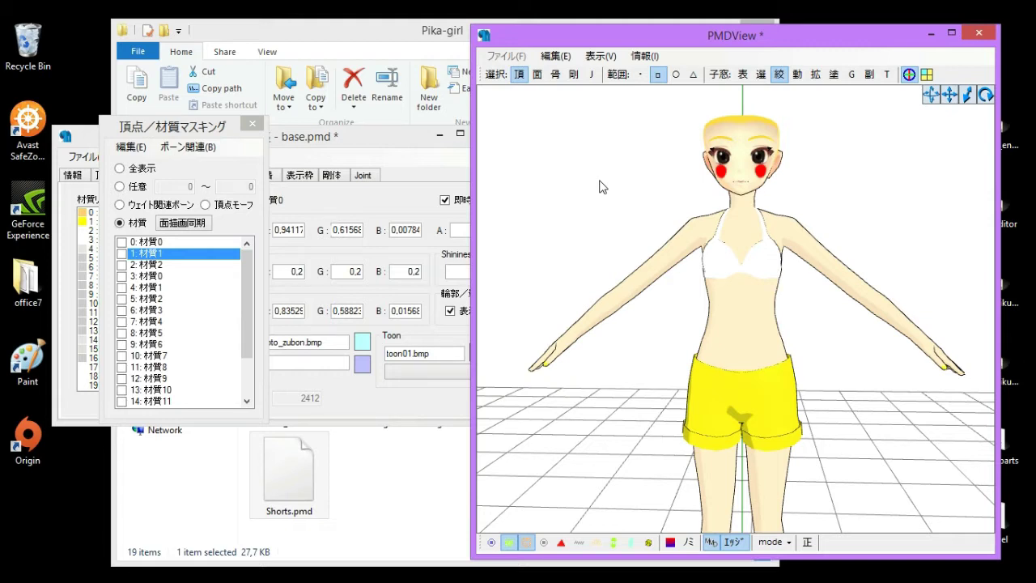
{"action": "left_click", "coordinate": [372, 507]}
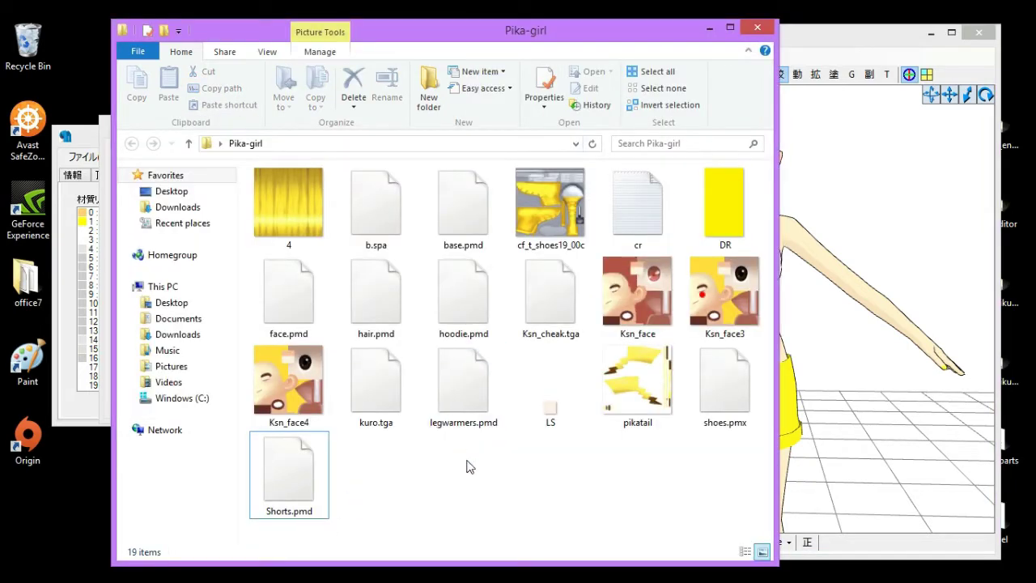
Import hair.pmd into the current model with 追加
{"action": "left_click_drag", "start_coordinate": [375, 304], "coordinate": [880, 226]}
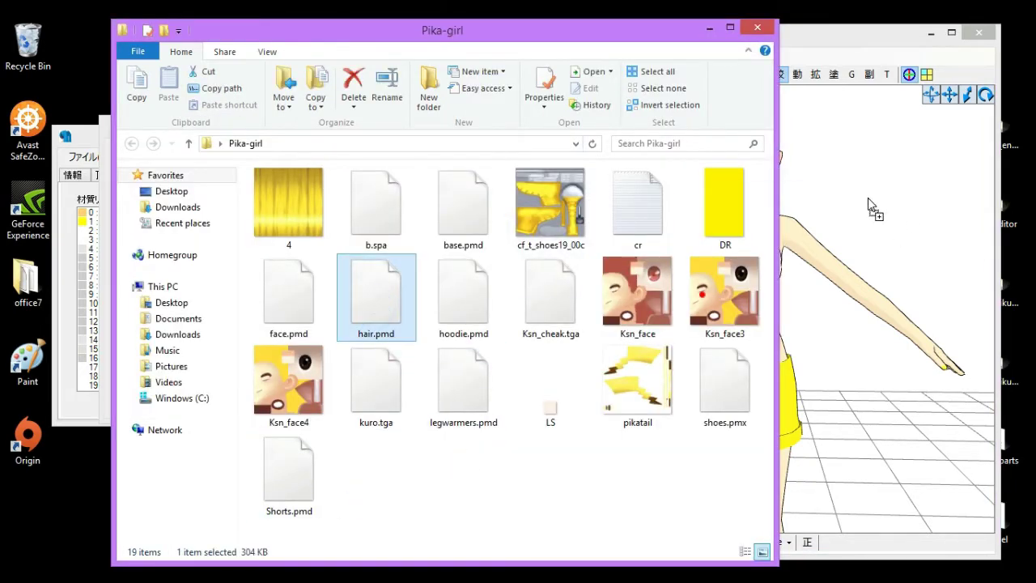
{"action": "left_click", "coordinate": [269, 264]}
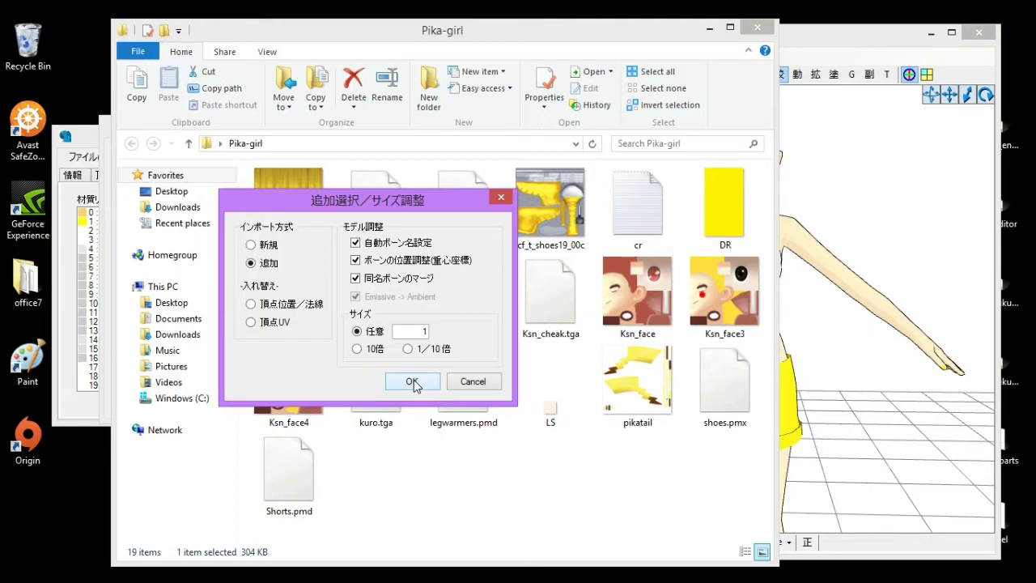
{"action": "left_click", "coordinate": [412, 381]}
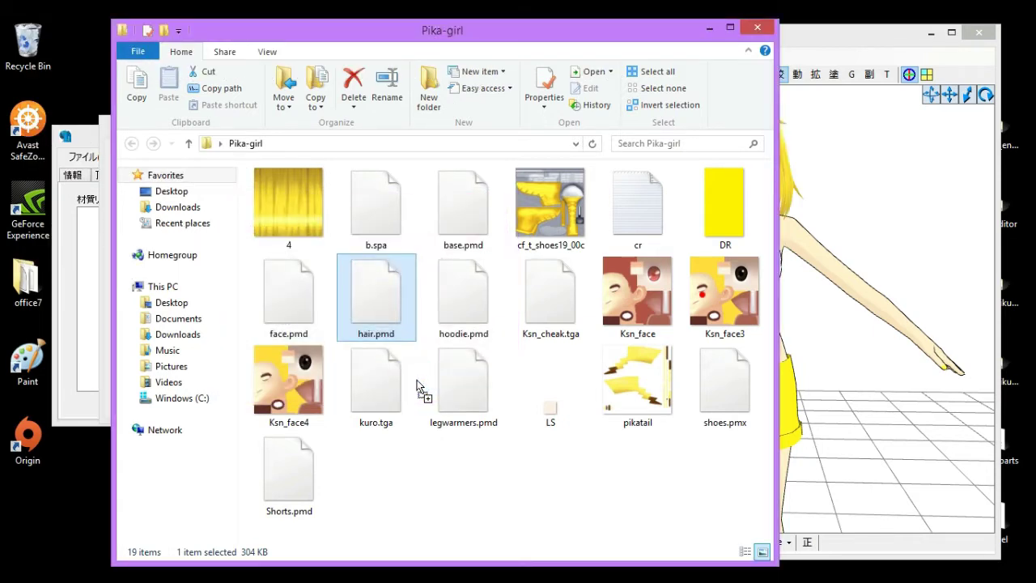
Highlight hair material 19 and show bones and joints, viewing the hair from the front
{"action": "left_click", "coordinate": [874, 190]}
{"action": "right_click_drag", "start_coordinate": [775, 278], "coordinate": [757, 312]}
{"action": "left_click_drag", "start_coordinate": [248, 275], "coordinate": [248, 327]}
{"action": "left_click", "coordinate": [162, 367]}
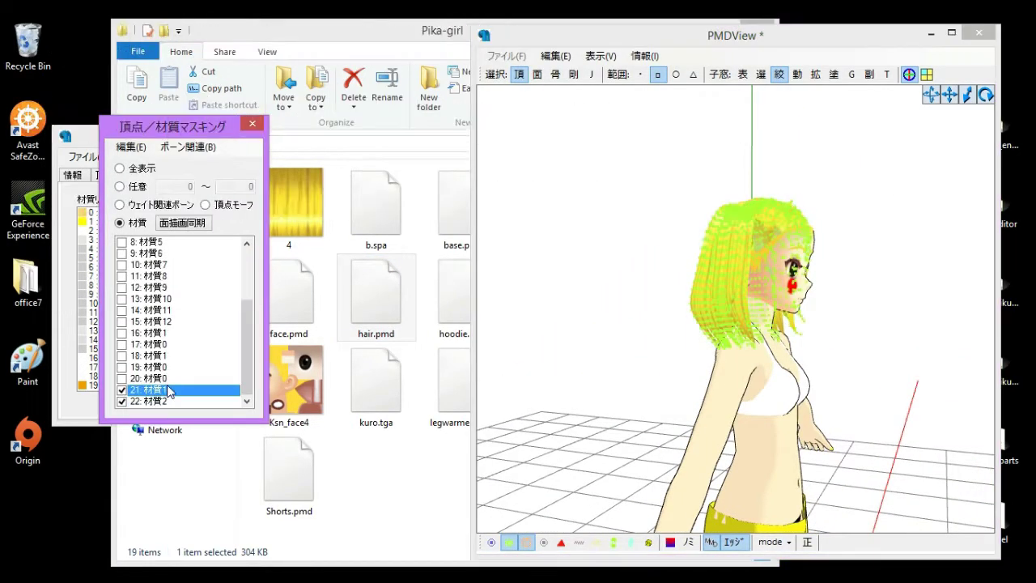
{"action": "left_click", "coordinate": [679, 383]}
{"action": "left_click", "coordinate": [592, 74]}
{"action": "left_click", "coordinate": [555, 73]}
{"action": "mouse_move", "coordinate": [712, 340]}
{"action": "right_mouse_down"}
{"action": "mouse_move", "coordinate": [623, 328]}
{"action": "mouse_move", "coordinate": [700, 332]}
{"action": "mouse_move", "coordinate": [723, 356]}
{"action": "right_mouse_up"}
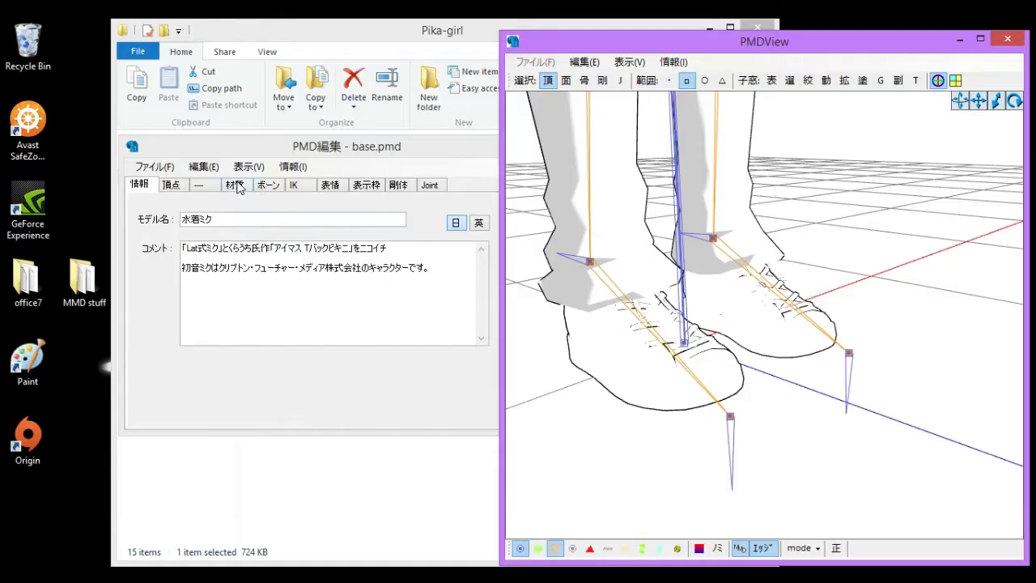
Mask the view by material to isolate material 16, the shoes
{"action": "left_click", "coordinate": [236, 185]}
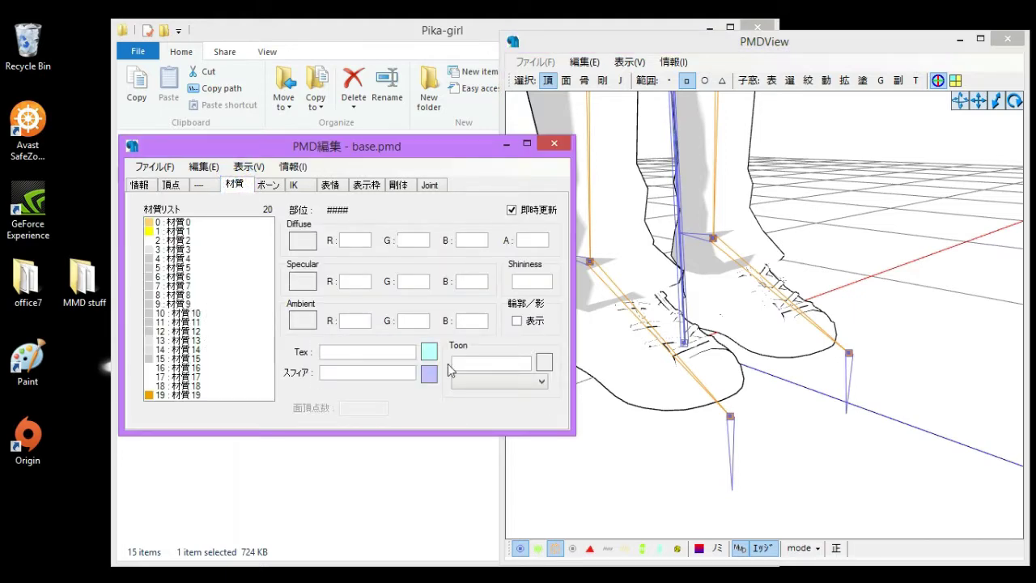
{"action": "left_click", "coordinate": [874, 128]}
{"action": "left_click", "coordinate": [808, 80]}
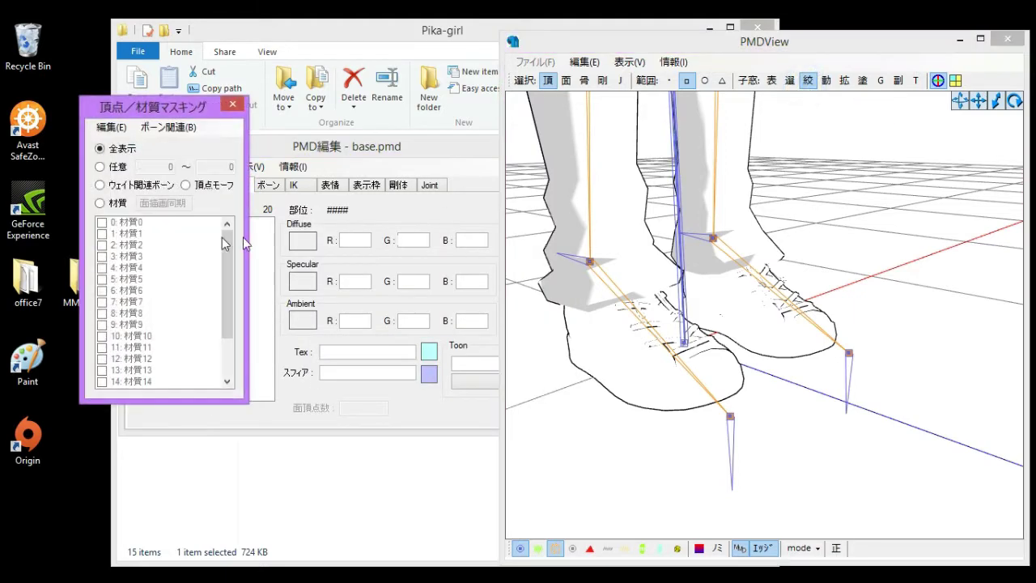
{"action": "left_click", "coordinate": [100, 203]}
{"action": "left_click", "coordinate": [174, 367]}
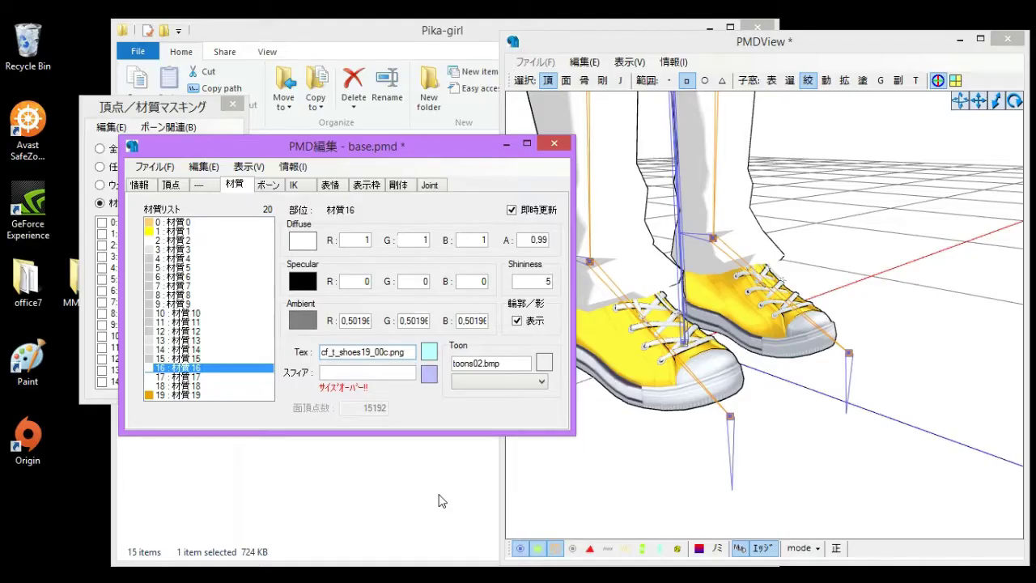
{"action": "left_click", "coordinate": [772, 461]}
{"action": "mouse_move", "coordinate": [772, 461]}
{"action": "right_mouse_down"}
{"action": "mouse_move", "coordinate": [844, 451]}
{"action": "mouse_move", "coordinate": [813, 454]}
{"action": "right_mouse_up"}
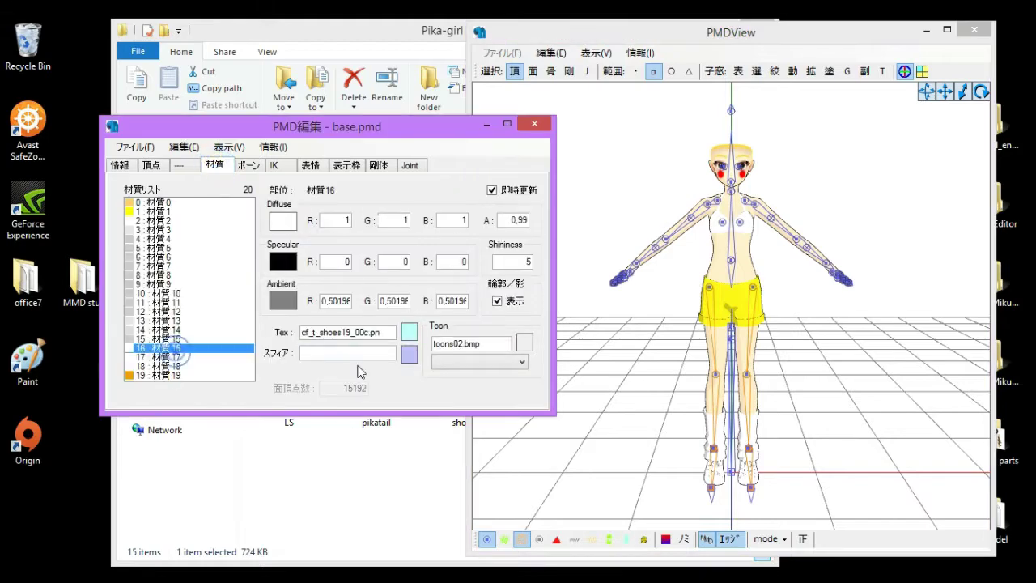
Replace material 16's texture with shoes.png and check the yellow shoes
{"action": "triple_click", "coordinate": [348, 331]}
{"action": "type", "text": "shoes.png"}
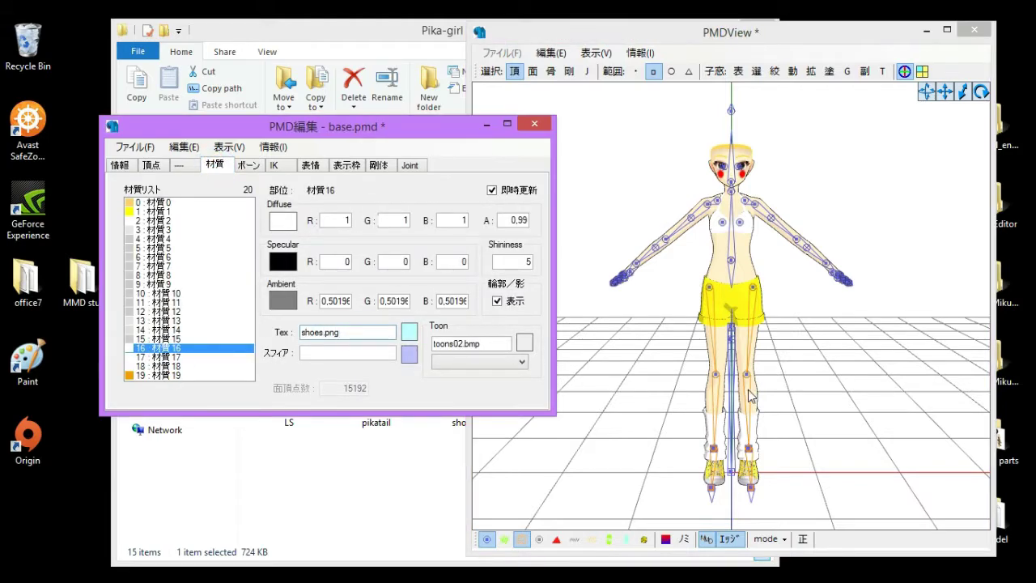
{"action": "left_click", "coordinate": [745, 395]}
{"action": "scroll", "coordinate": [737, 364], "scroll_direction": "up", "scroll_amount": 5}
{"action": "mouse_move", "coordinate": [737, 364]}
{"action": "right_mouse_down"}
{"action": "mouse_move", "coordinate": [722, 340]}
{"action": "mouse_move", "coordinate": [701, 359]}
{"action": "right_mouse_up"}
{"action": "middle_click_drag", "start_coordinate": [700, 358], "coordinate": [660, 348]}
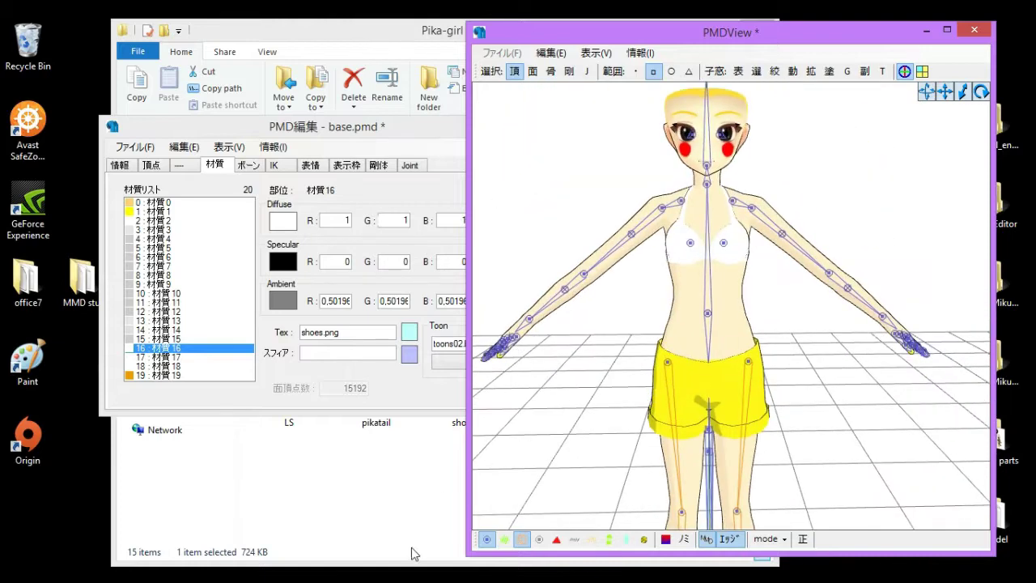
Import hair.pmd into the edited model with 追加
{"action": "left_click", "coordinate": [329, 518]}
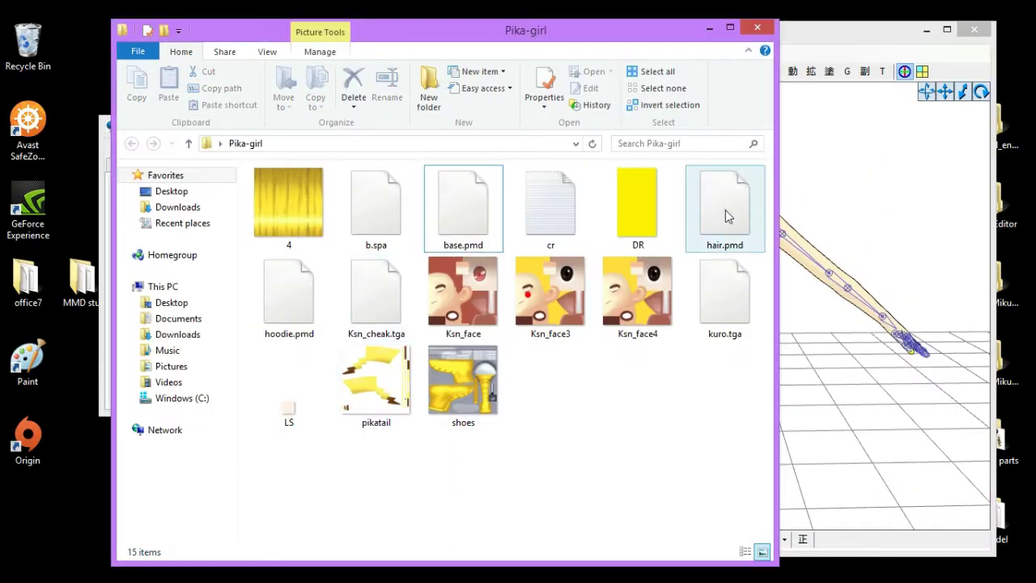
{"action": "left_click_drag", "start_coordinate": [725, 215], "coordinate": [881, 176]}
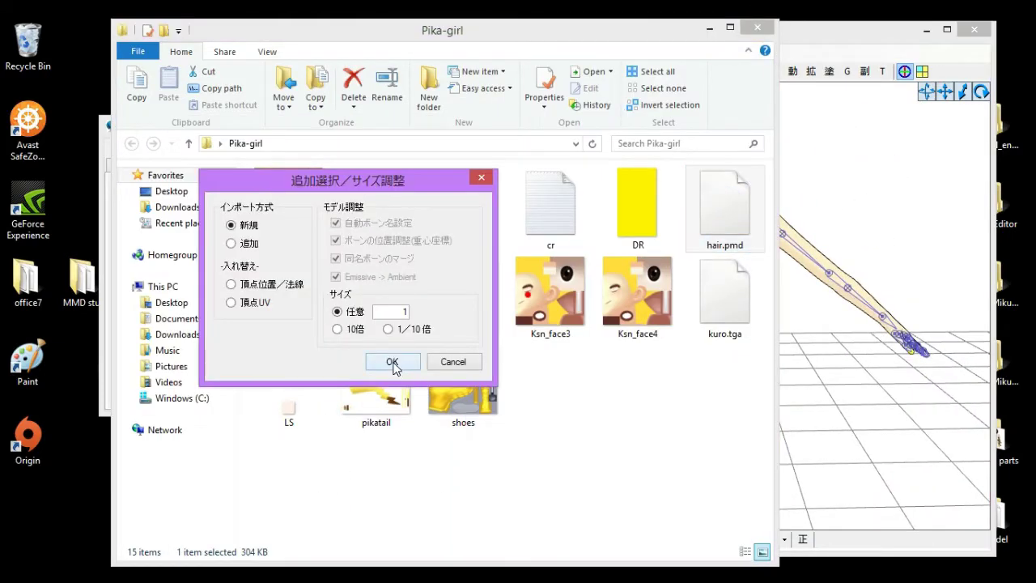
{"action": "left_click", "coordinate": [249, 244]}
{"action": "left_click", "coordinate": [392, 361]}
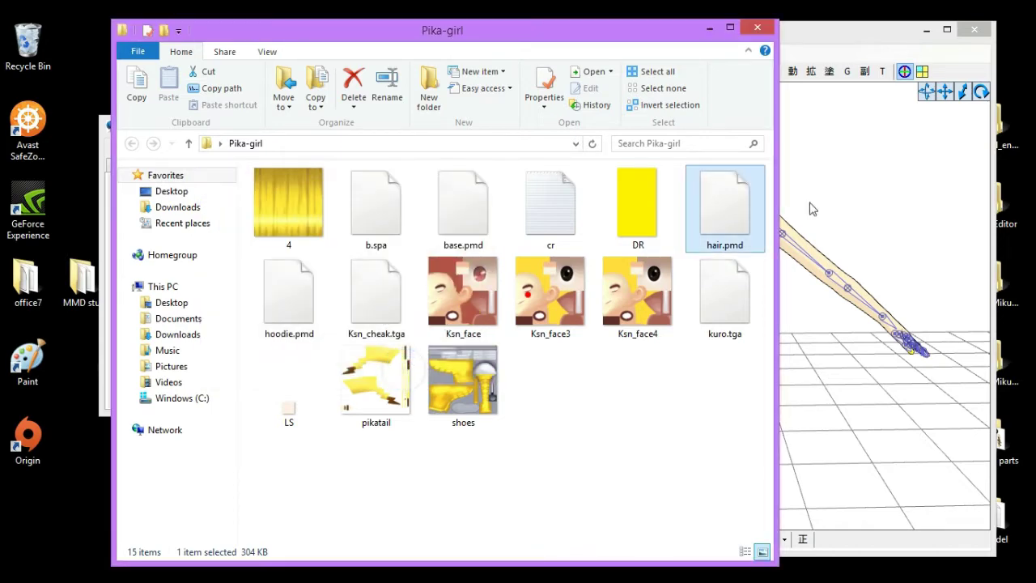
Mask by material to show hair materials 20–22 and material 3, checking the face up close
{"action": "right_click_drag", "start_coordinate": [790, 183], "coordinate": [725, 91]}
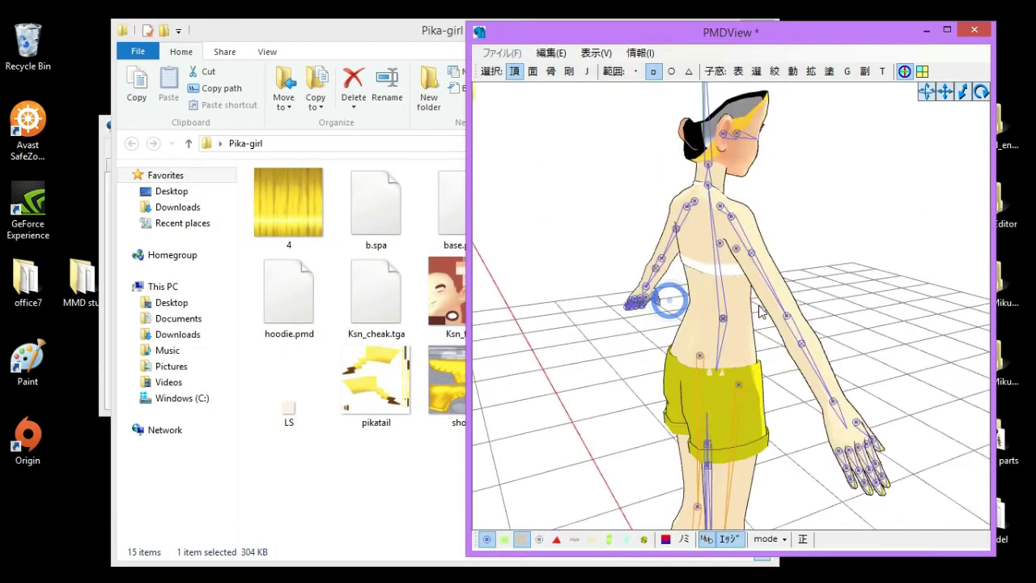
{"action": "left_click", "coordinate": [774, 71]}
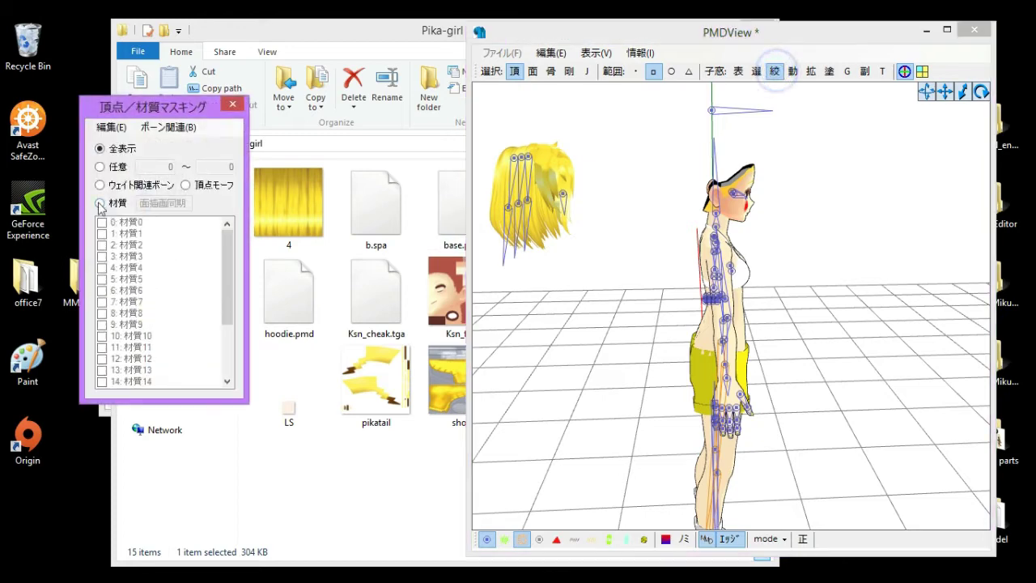
{"action": "left_click", "coordinate": [99, 203]}
{"action": "left_click_drag", "start_coordinate": [223, 288], "coordinate": [224, 364]}
{"action": "left_click", "coordinate": [150, 382]}
{"action": "left_click", "coordinate": [150, 359]}
{"action": "scroll", "coordinate": [632, 300], "scroll_direction": "up", "scroll_amount": 3}
{"action": "mouse_move", "coordinate": [631, 300]}
{"action": "right_mouse_down"}
{"action": "mouse_move", "coordinate": [732, 285]}
{"action": "mouse_move", "coordinate": [626, 270]}
{"action": "right_mouse_up"}
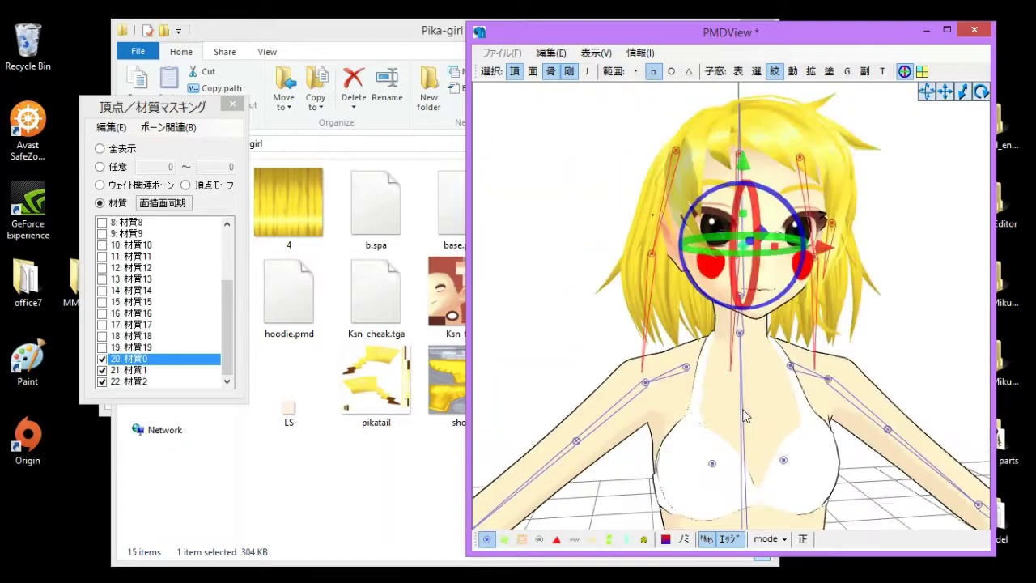
{"action": "scroll", "coordinate": [142, 267], "scroll_direction": "up", "scroll_amount": 3}
{"action": "left_click", "coordinate": [142, 257]}
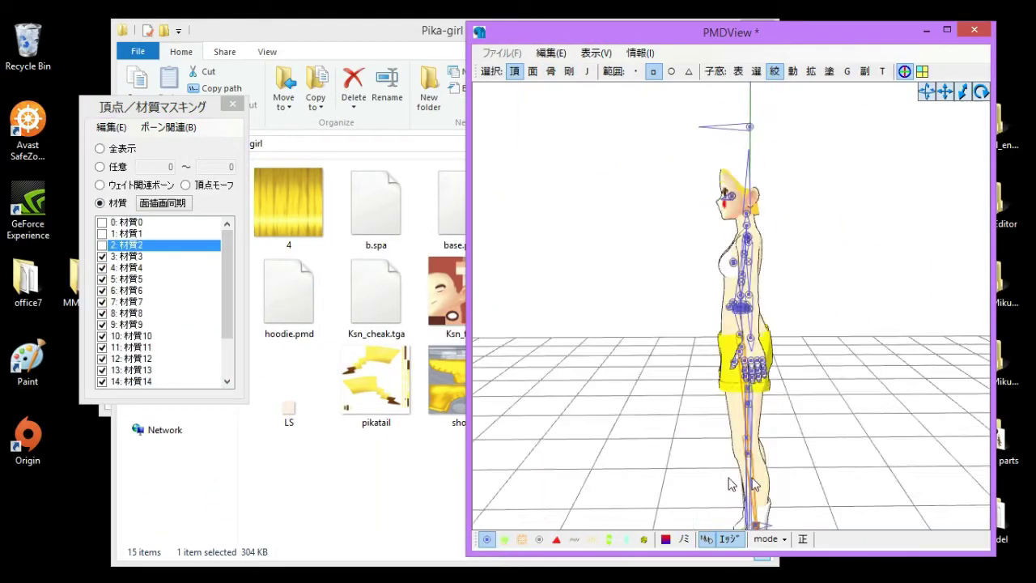
Uncheck hair materials 20 and 21 and frame the head and chest from the front
{"action": "left_click_drag", "start_coordinate": [821, 229], "coordinate": [821, 229]}
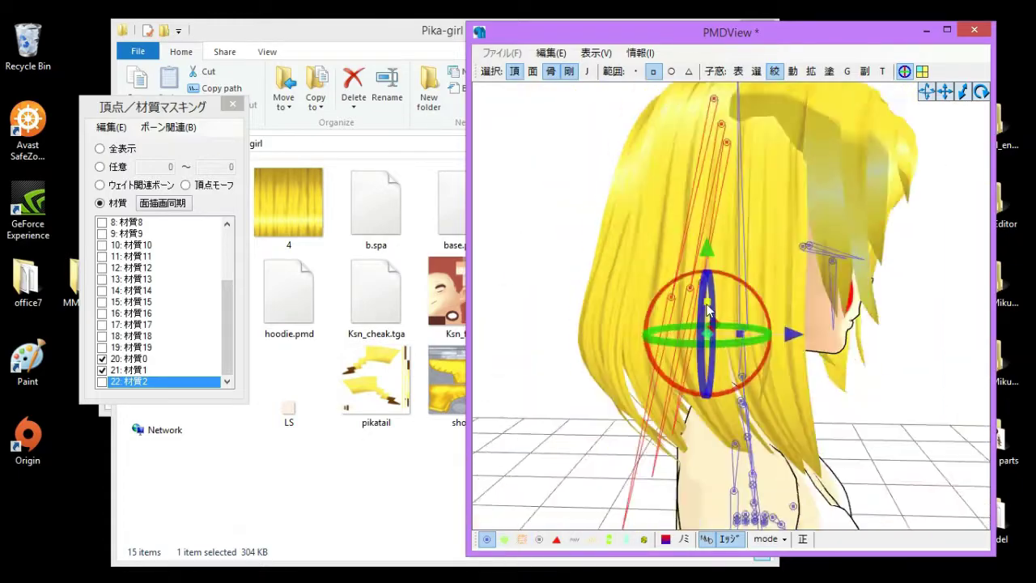
{"action": "right_click_drag", "start_coordinate": [860, 393], "coordinate": [571, 176]}
{"action": "left_click", "coordinate": [102, 358]}
{"action": "right_click_drag", "start_coordinate": [627, 308], "coordinate": [623, 313]}
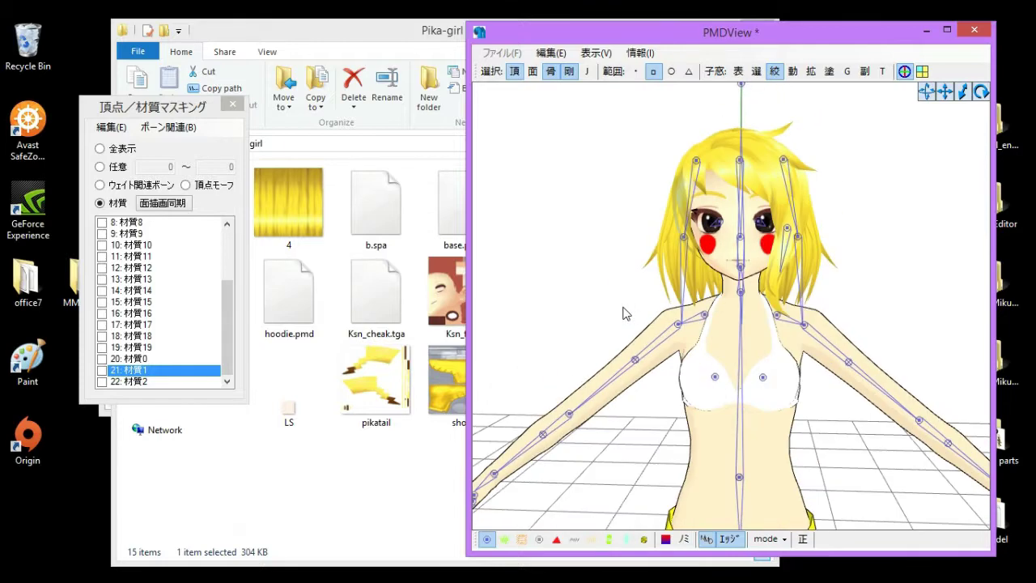
{"action": "scroll", "coordinate": [623, 313], "scroll_direction": "down", "scroll_amount": 1}
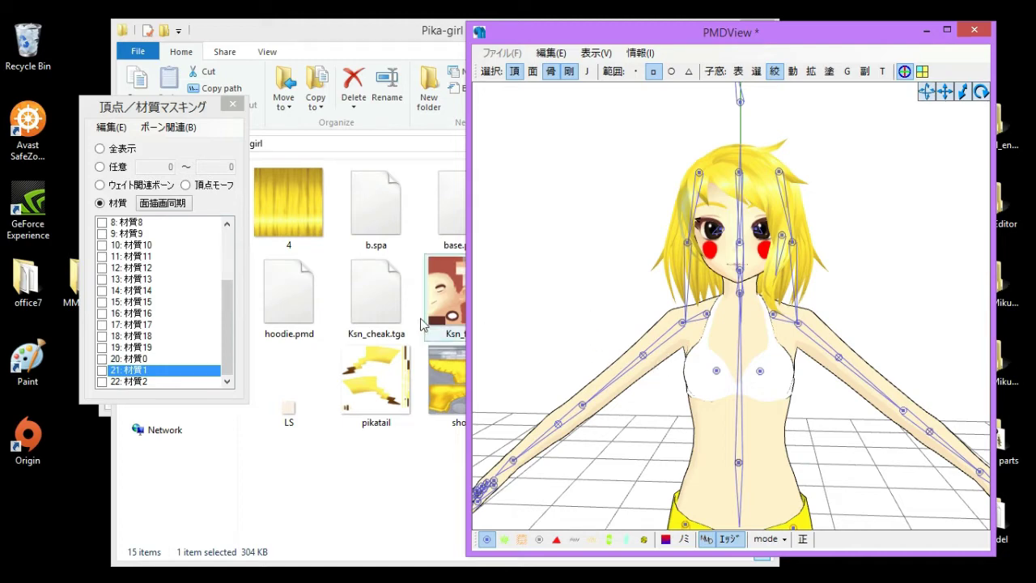
Import hoodie.pmd into the model with 追加
{"action": "left_click_drag", "start_coordinate": [289, 293], "coordinate": [612, 277]}
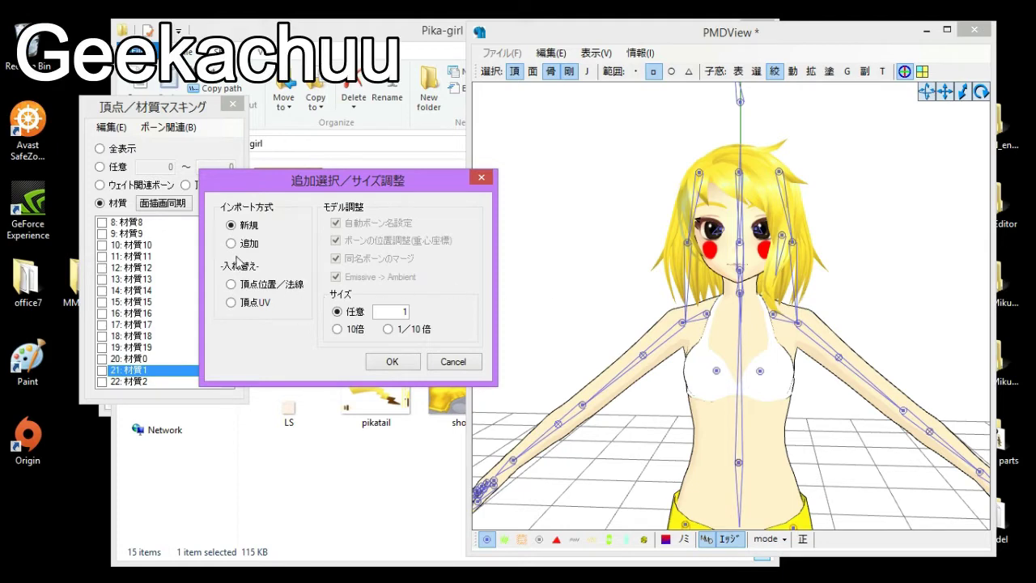
{"action": "left_click", "coordinate": [231, 242]}
{"action": "left_click", "coordinate": [392, 360]}
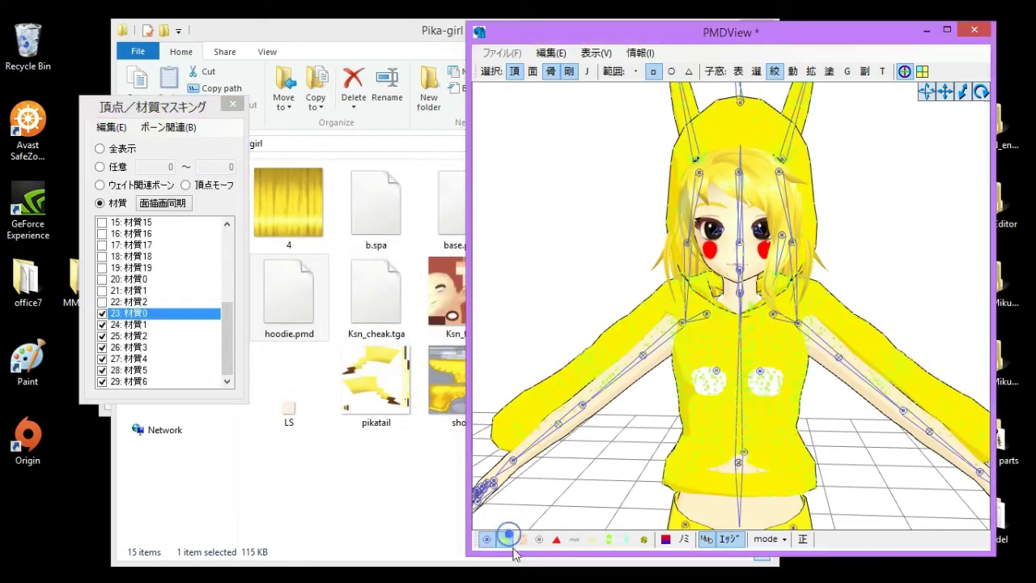
Uncheck hoodie materials 23–29, check material 0, and inspect the face
{"action": "mouse_move", "coordinate": [766, 413]}
{"action": "right_mouse_down"}
{"action": "mouse_move", "coordinate": [550, 481]}
{"action": "mouse_move", "coordinate": [670, 358]}
{"action": "right_mouse_up"}
{"action": "scroll", "coordinate": [671, 359], "scroll_direction": "up", "scroll_amount": 3}
{"action": "left_click", "coordinate": [218, 366]}
{"action": "left_click", "coordinate": [102, 312]}
{"action": "scroll", "coordinate": [725, 402], "scroll_direction": "up", "scroll_amount": 3}
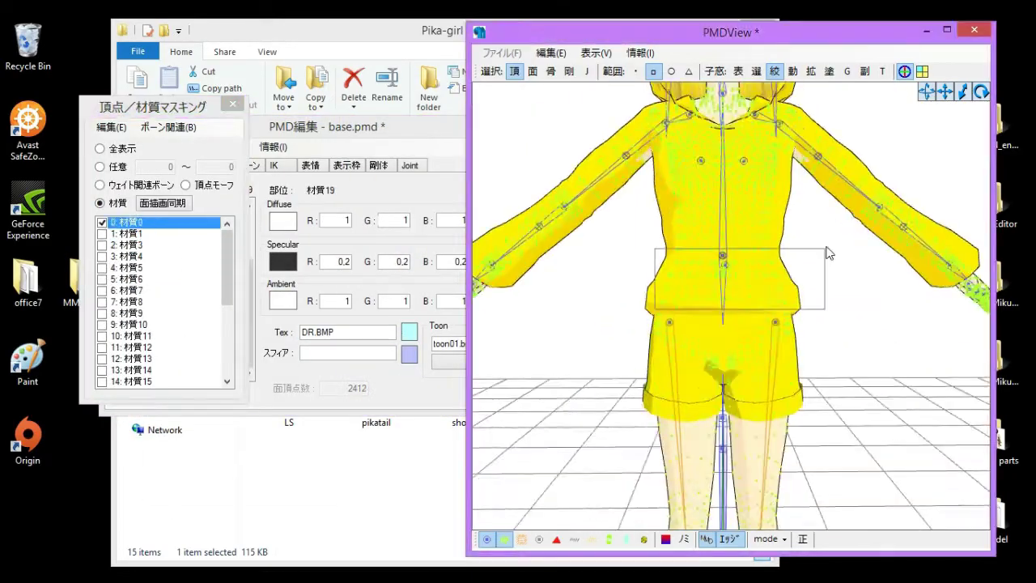
{"action": "mouse_move", "coordinate": [635, 325]}
{"action": "right_mouse_down"}
{"action": "mouse_move", "coordinate": [566, 227]}
{"action": "mouse_move", "coordinate": [908, 230]}
{"action": "right_mouse_up"}
{"action": "scroll", "coordinate": [566, 226], "scroll_direction": "up", "scroll_amount": 2}
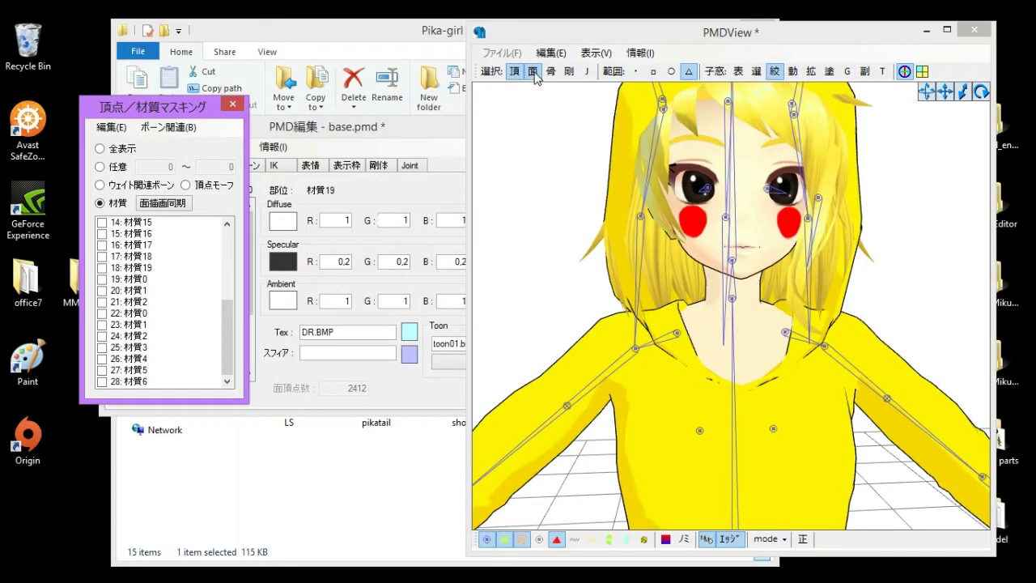
Rectangle-select the hair vertices and check them inside the hood from behind and the side
{"action": "left_click", "coordinate": [654, 73]}
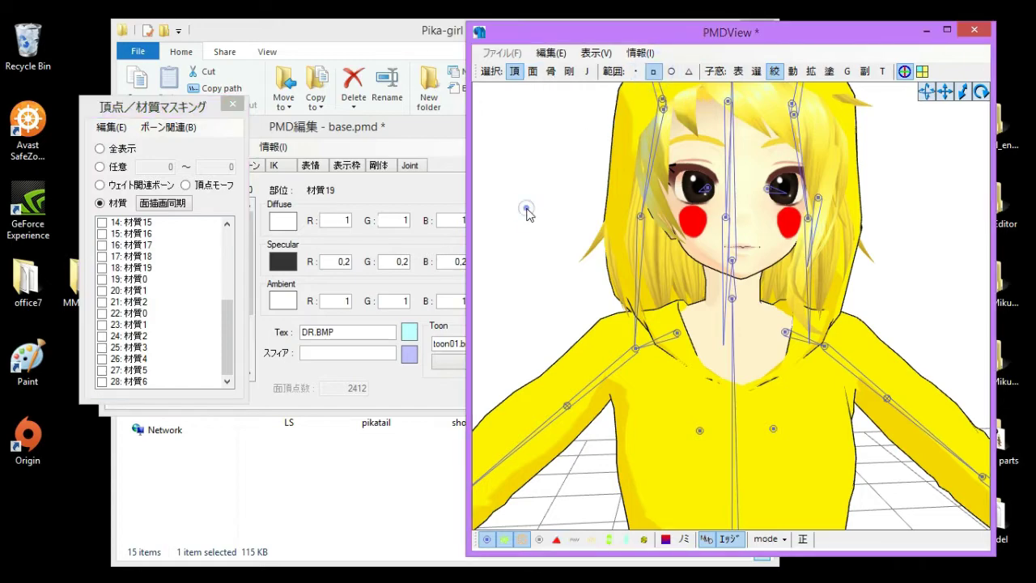
{"action": "mouse_move", "coordinate": [537, 230]}
{"action": "right_mouse_down"}
{"action": "mouse_move", "coordinate": [637, 236]}
{"action": "mouse_move", "coordinate": [533, 234]}
{"action": "right_mouse_up"}
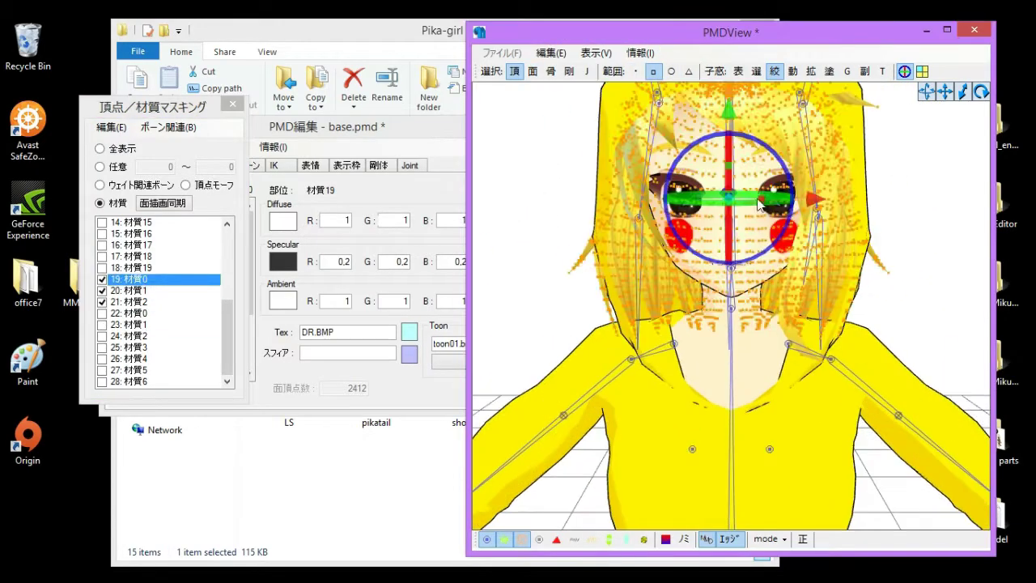
{"action": "mouse_move", "coordinate": [520, 307]}
{"action": "right_mouse_down"}
{"action": "mouse_move", "coordinate": [813, 279]}
{"action": "mouse_move", "coordinate": [686, 224]}
{"action": "mouse_move", "coordinate": [800, 204]}
{"action": "mouse_move", "coordinate": [574, 70]}
{"action": "mouse_move", "coordinate": [592, 296]}
{"action": "mouse_move", "coordinate": [676, 323]}
{"action": "right_mouse_up"}
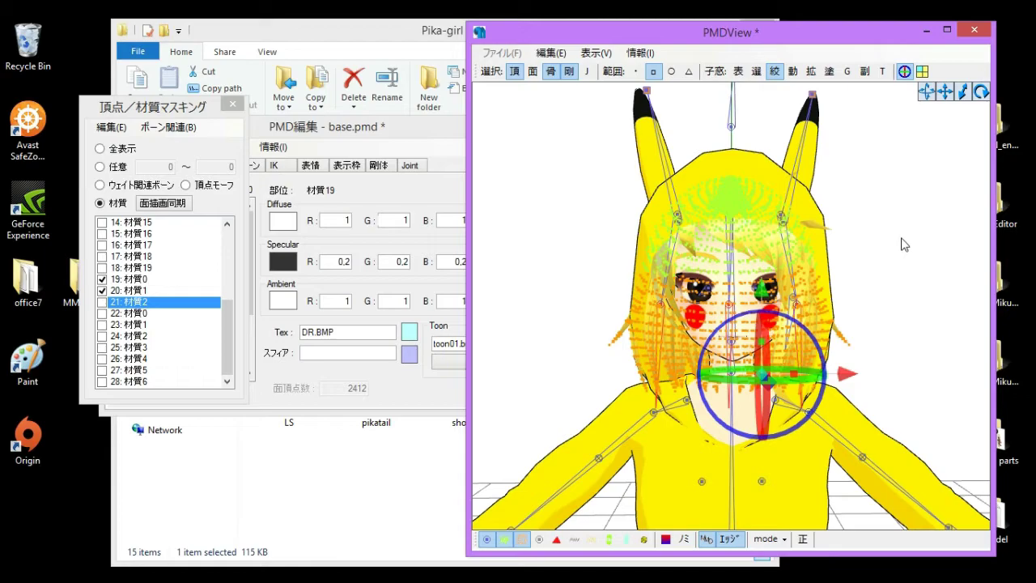
{"action": "mouse_move", "coordinate": [872, 250]}
{"action": "right_mouse_down"}
{"action": "mouse_move", "coordinate": [603, 309]}
{"action": "mouse_move", "coordinate": [696, 237]}
{"action": "mouse_move", "coordinate": [717, 471]}
{"action": "mouse_move", "coordinate": [827, 351]}
{"action": "mouse_move", "coordinate": [739, 435]}
{"action": "mouse_move", "coordinate": [944, 428]}
{"action": "mouse_move", "coordinate": [740, 435]}
{"action": "mouse_move", "coordinate": [711, 455]}
{"action": "mouse_move", "coordinate": [764, 447]}
{"action": "mouse_move", "coordinate": [715, 417]}
{"action": "mouse_move", "coordinate": [704, 422]}
{"action": "mouse_move", "coordinate": [716, 278]}
{"action": "mouse_move", "coordinate": [774, 316]}
{"action": "mouse_move", "coordinate": [809, 320]}
{"action": "right_mouse_up"}
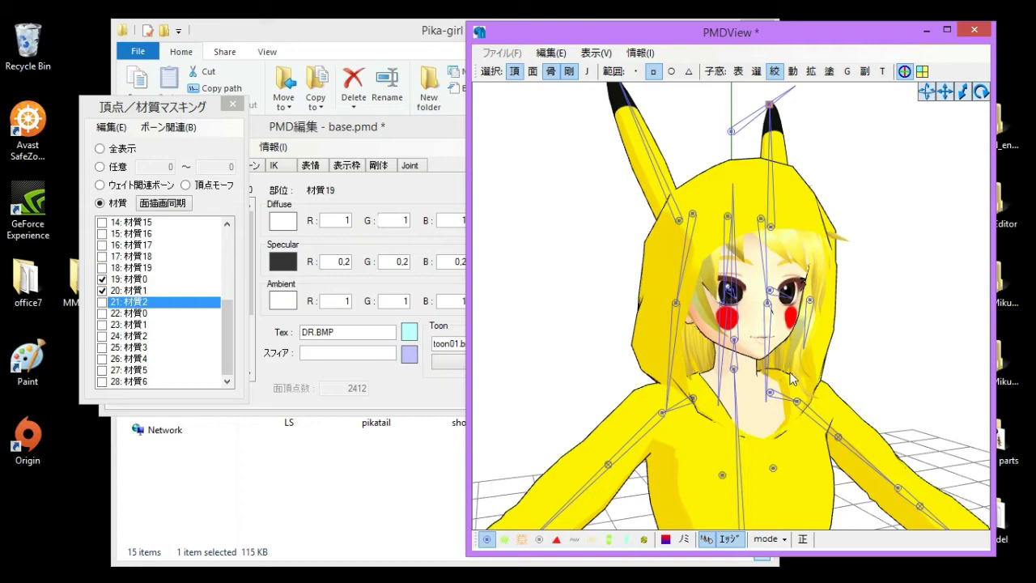
Unmask the first two hair materials, show bones, and mask material 21 alone
{"action": "left_click", "coordinate": [130, 290]}
{"action": "right_click_drag", "start_coordinate": [728, 307], "coordinate": [725, 244]}
{"action": "left_click", "coordinate": [586, 71]}
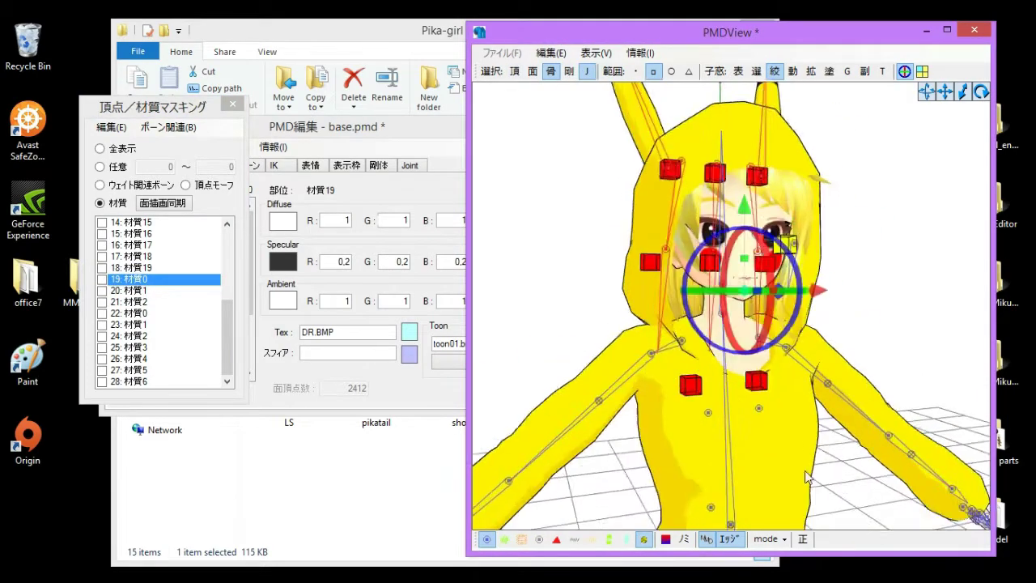
{"action": "right_click_drag", "start_coordinate": [748, 296], "coordinate": [728, 308]}
{"action": "left_click", "coordinate": [101, 301]}
{"action": "scroll", "coordinate": [698, 352], "scroll_direction": "up", "scroll_amount": 5}
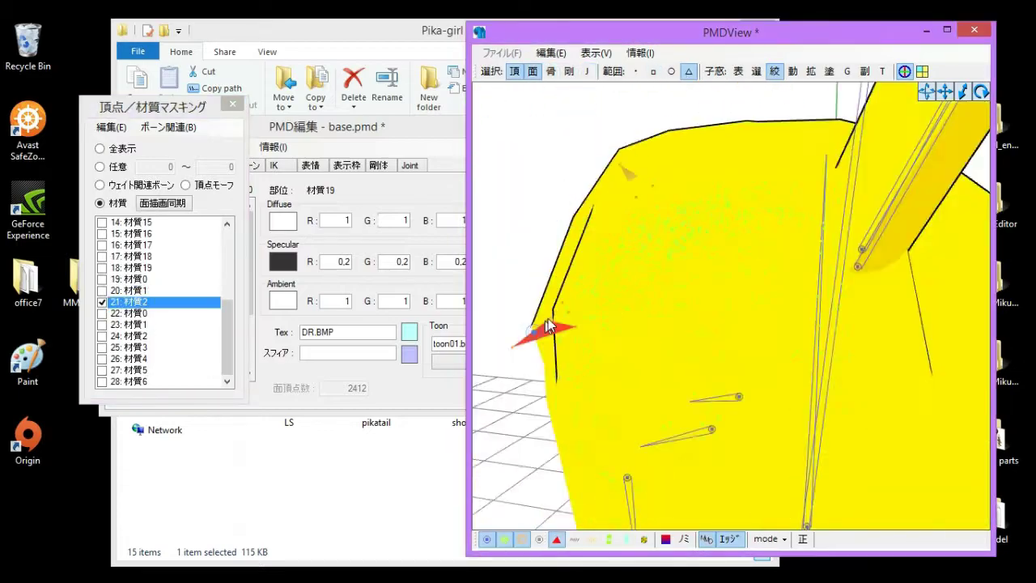
{"action": "scroll", "coordinate": [694, 347], "scroll_direction": "down", "scroll_amount": 5}
Delete the 中髪後1 rigid body and copy a rigid-body name
{"action": "left_click", "coordinate": [377, 164]}
{"action": "left_click", "coordinate": [178, 357]}
{"action": "key", "text": "Delete"}
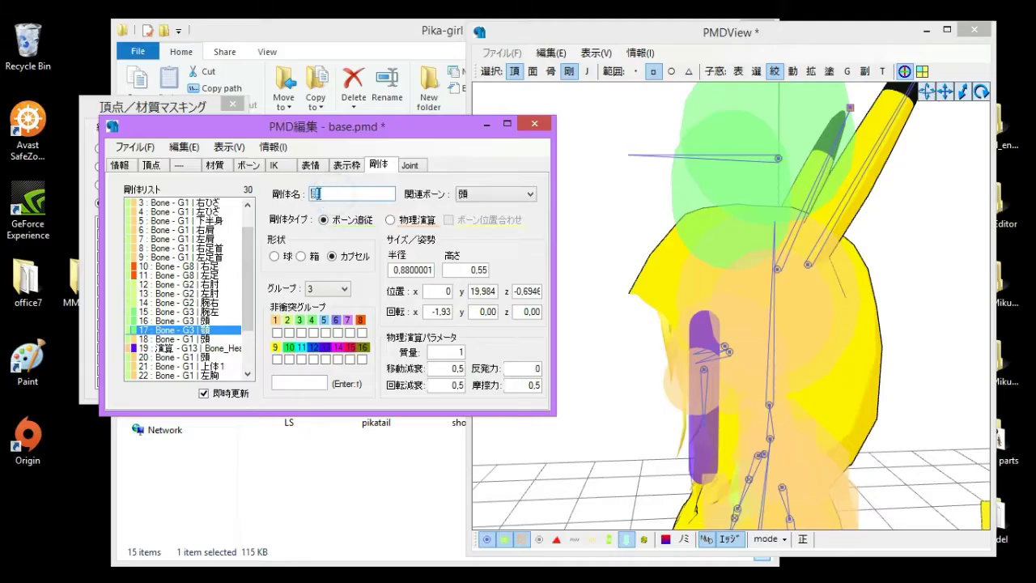
{"action": "right_click", "coordinate": [316, 194]}
{"action": "left_click", "coordinate": [356, 242]}
Zoom in on the head and box-select its sphere rigid body
{"action": "left_click", "coordinate": [589, 206]}
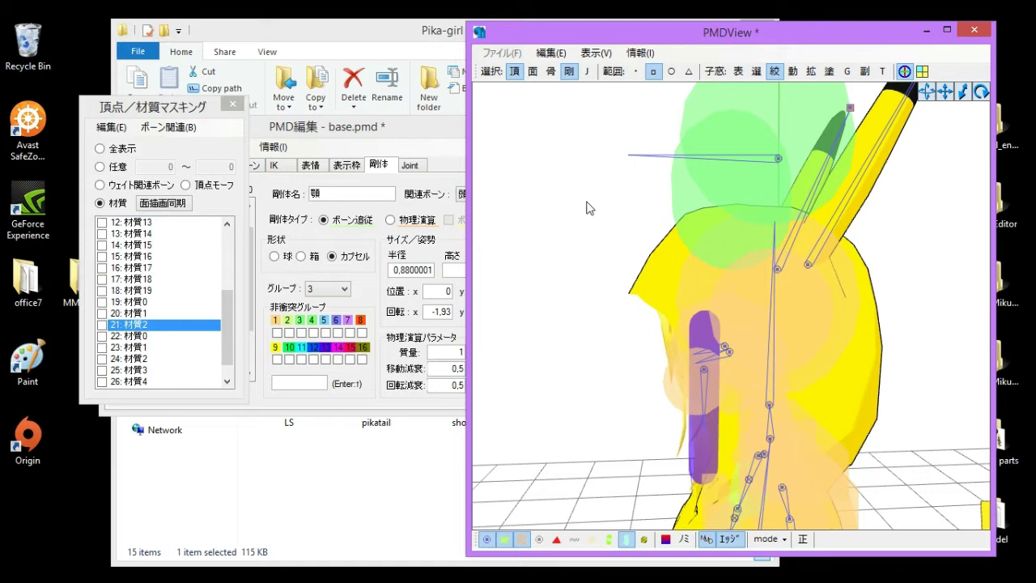
{"action": "right_click_drag", "start_coordinate": [589, 212], "coordinate": [585, 203]}
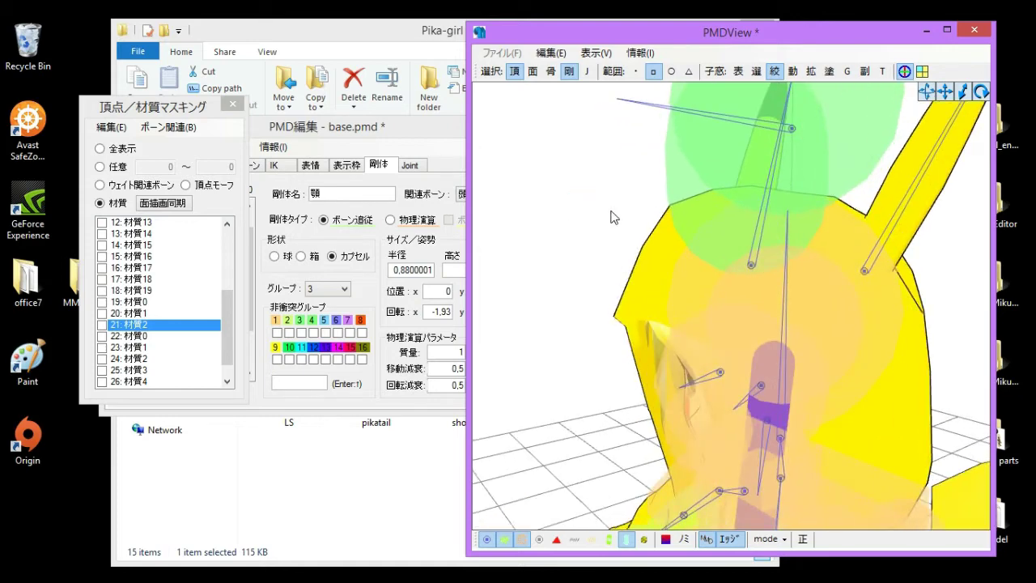
{"action": "mouse_move", "coordinate": [632, 226]}
{"action": "right_mouse_down"}
{"action": "mouse_move", "coordinate": [638, 257]}
{"action": "mouse_move", "coordinate": [615, 270]}
{"action": "mouse_move", "coordinate": [735, 185]}
{"action": "mouse_move", "coordinate": [866, 121]}
{"action": "right_mouse_up"}
{"action": "left_click_drag", "start_coordinate": [884, 106], "coordinate": [804, 155]}
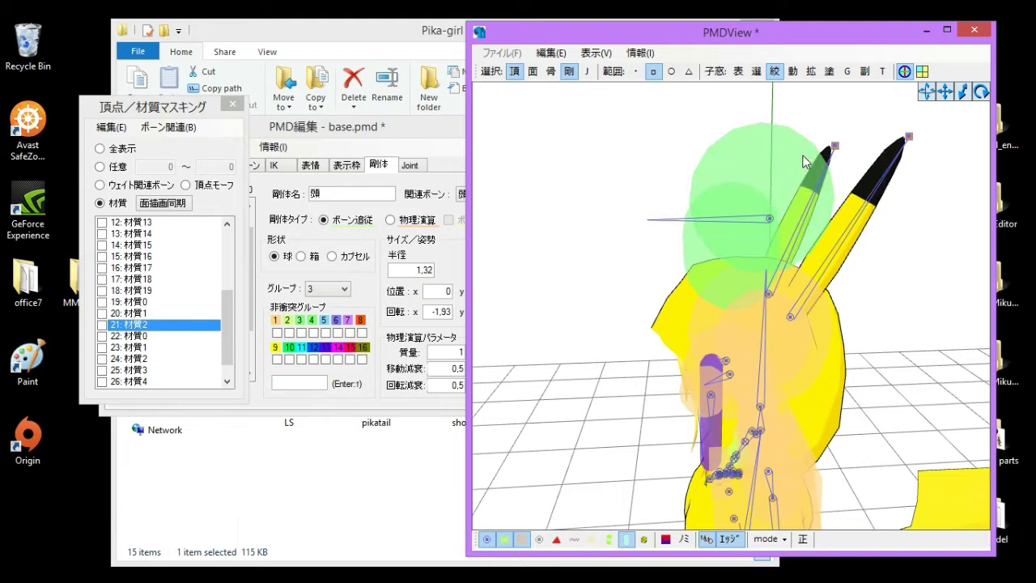
Copy the rigid-body's name in PMD Editor
{"action": "left_click", "coordinate": [452, 152]}
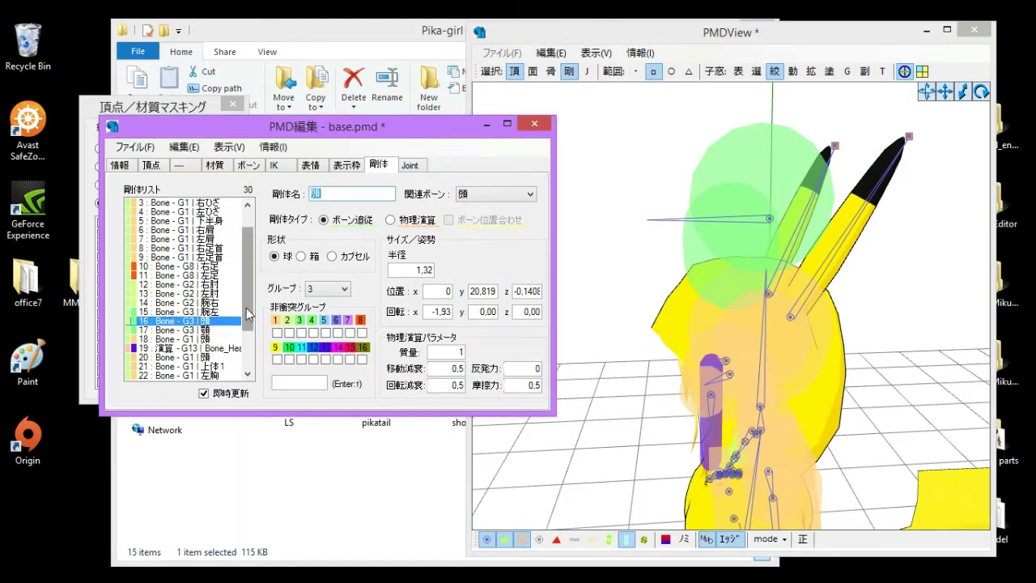
{"action": "left_click_drag", "start_coordinate": [249, 314], "coordinate": [263, 247]}
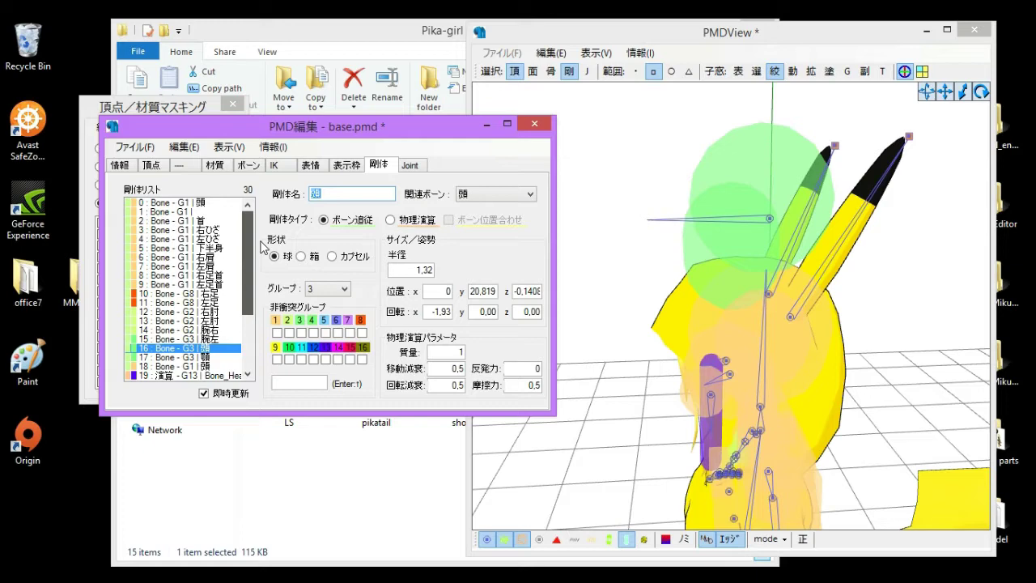
{"action": "right_click", "coordinate": [334, 195]}
{"action": "left_click", "coordinate": [358, 240]}
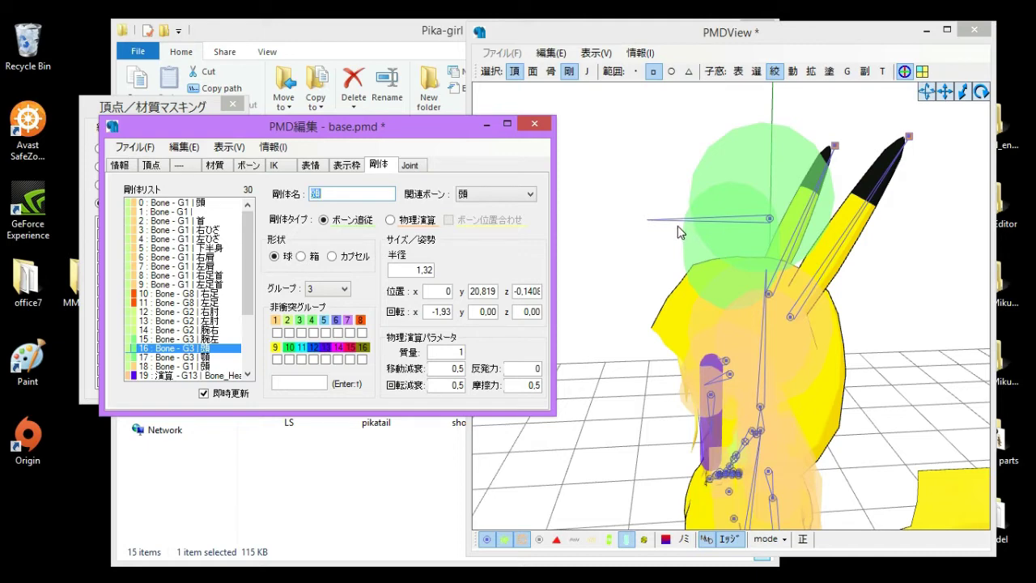
Minimize the editor and PMDView windows, then restore the 3D view
{"action": "right_click_drag", "start_coordinate": [677, 226], "coordinate": [684, 229]}
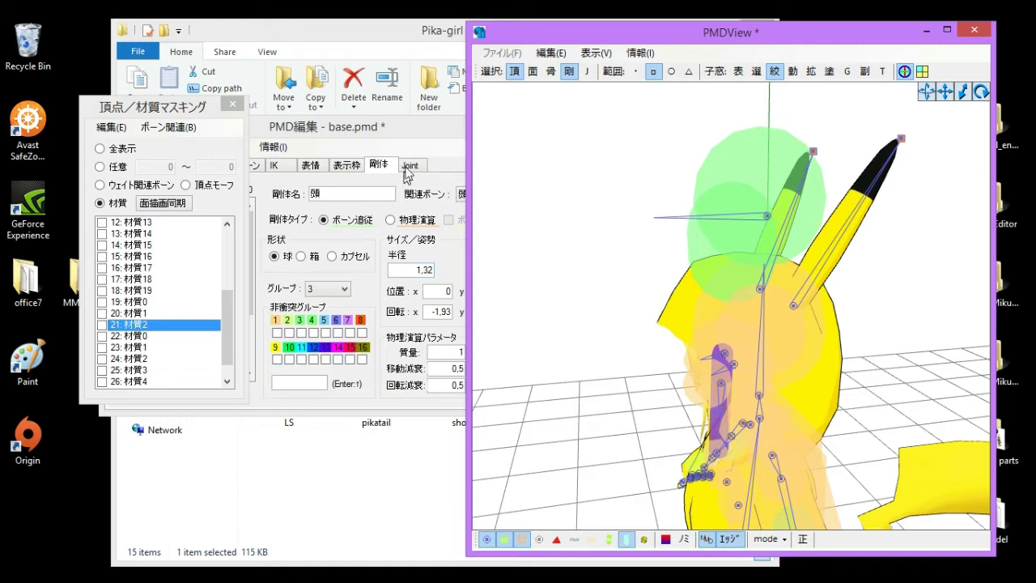
{"action": "left_click", "coordinate": [425, 138]}
{"action": "left_click", "coordinate": [491, 121]}
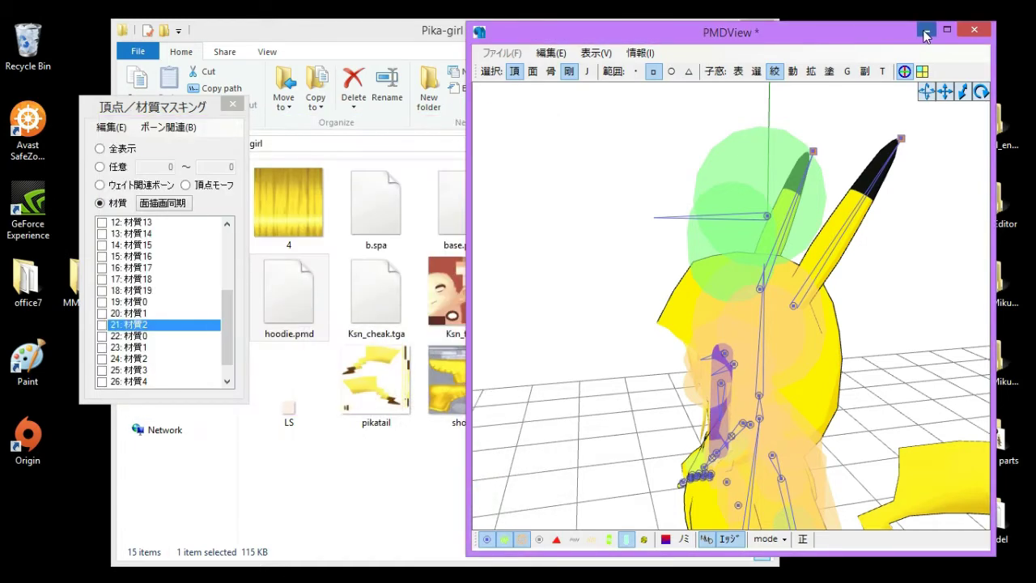
{"action": "left_click", "coordinate": [925, 32]}
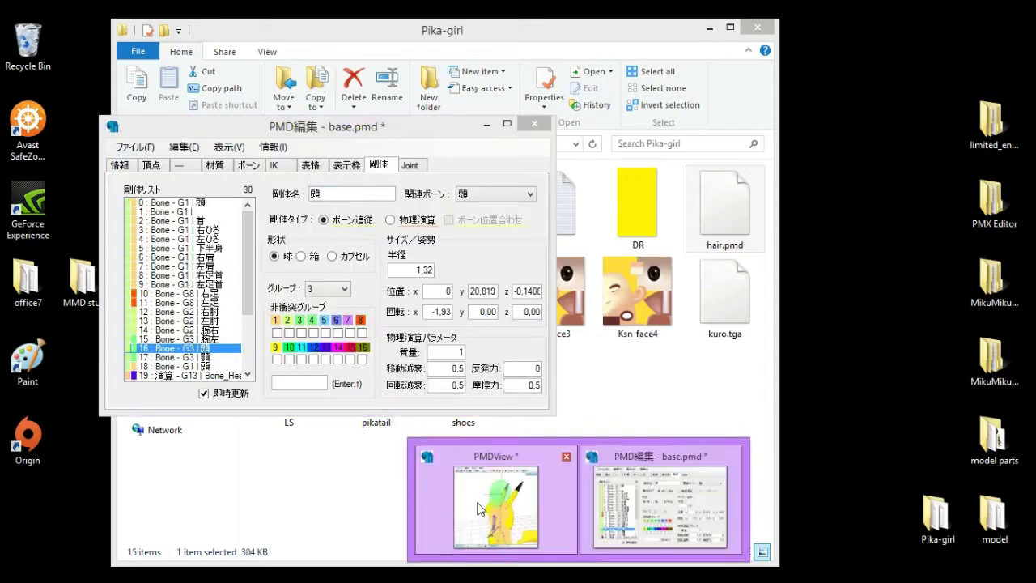
{"action": "left_click", "coordinate": [477, 508]}
Orbit PMDView to a front view of the model, then spin it to the side
{"action": "mouse_move", "coordinate": [730, 369]}
{"action": "right_mouse_down"}
{"action": "mouse_move", "coordinate": [712, 363]}
{"action": "mouse_move", "coordinate": [736, 360]}
{"action": "mouse_move", "coordinate": [685, 362]}
{"action": "right_mouse_up"}
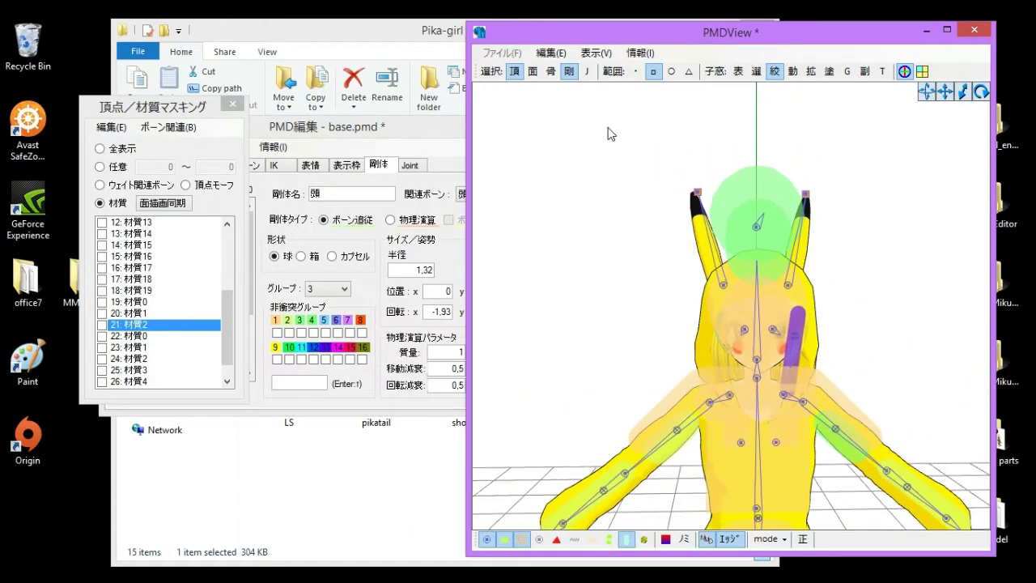
{"action": "middle_click_drag", "start_coordinate": [669, 304], "coordinate": [668, 275]}
{"action": "scroll", "coordinate": [669, 274], "scroll_direction": "up", "scroll_amount": 2}
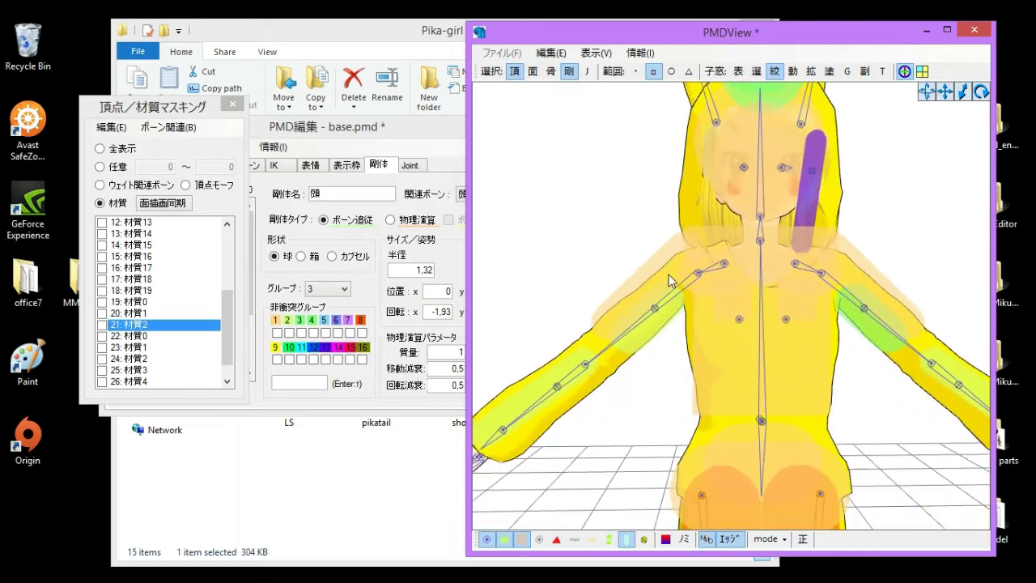
{"action": "scroll", "coordinate": [668, 274], "scroll_direction": "down", "scroll_amount": 2}
{"action": "mouse_move", "coordinate": [670, 282]}
{"action": "right_mouse_down"}
{"action": "mouse_move", "coordinate": [612, 284]}
{"action": "mouse_move", "coordinate": [672, 285]}
{"action": "right_mouse_up"}
Hide the rigid-body shapes and frame the model's shorts, legs and feet
{"action": "left_click", "coordinate": [572, 77]}
{"action": "mouse_move", "coordinate": [712, 356]}
{"action": "right_mouse_down"}
{"action": "mouse_move", "coordinate": [769, 365]}
{"action": "mouse_move", "coordinate": [736, 380]}
{"action": "mouse_move", "coordinate": [680, 372]}
{"action": "mouse_move", "coordinate": [701, 372]}
{"action": "mouse_move", "coordinate": [665, 379]}
{"action": "mouse_move", "coordinate": [702, 397]}
{"action": "right_mouse_up"}
{"action": "scroll", "coordinate": [737, 380], "scroll_direction": "up", "scroll_amount": 3}
{"action": "scroll", "coordinate": [702, 396], "scroll_direction": "down", "scroll_amount": 3}
{"action": "middle_click_drag", "start_coordinate": [702, 396], "coordinate": [704, 339]}
{"action": "scroll", "coordinate": [737, 378], "scroll_direction": "down", "scroll_amount": 2}
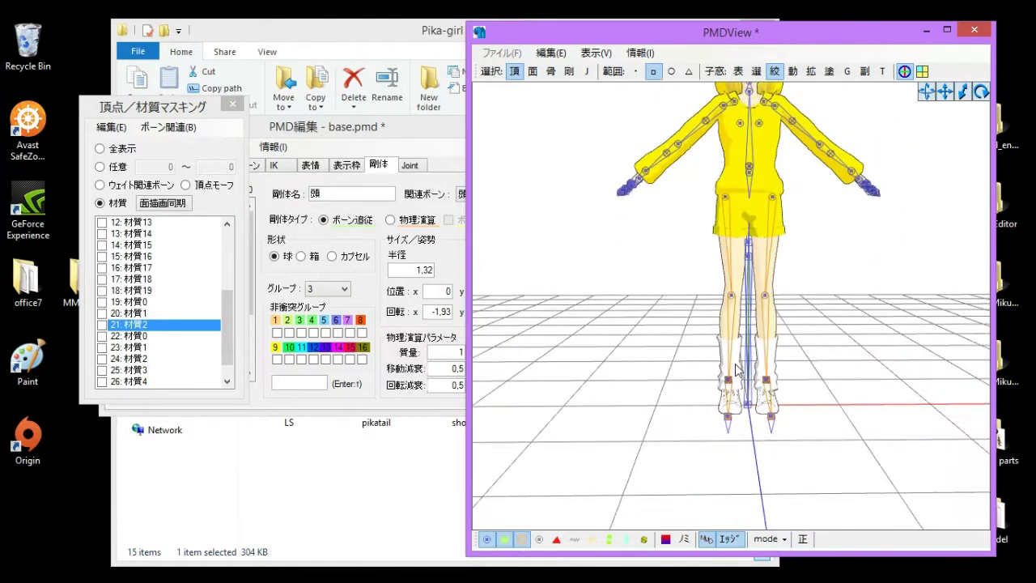
Select the shoe material 材質16 and begin editing its texture name
{"action": "left_click", "coordinate": [360, 151]}
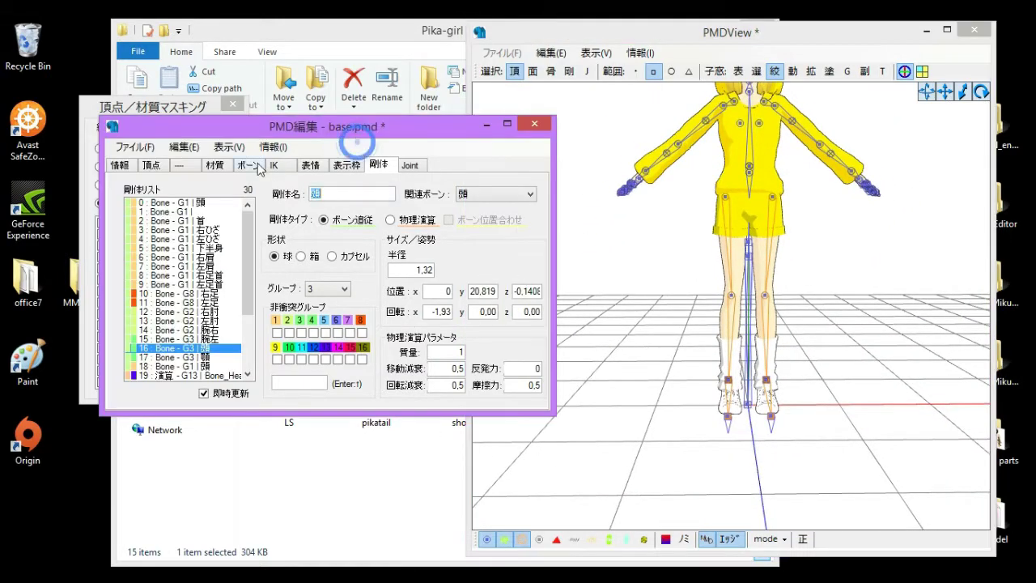
{"action": "left_click", "coordinate": [214, 164]}
{"action": "scroll", "coordinate": [220, 353], "scroll_direction": "down", "scroll_amount": 2}
{"action": "left_click", "coordinate": [162, 257]}
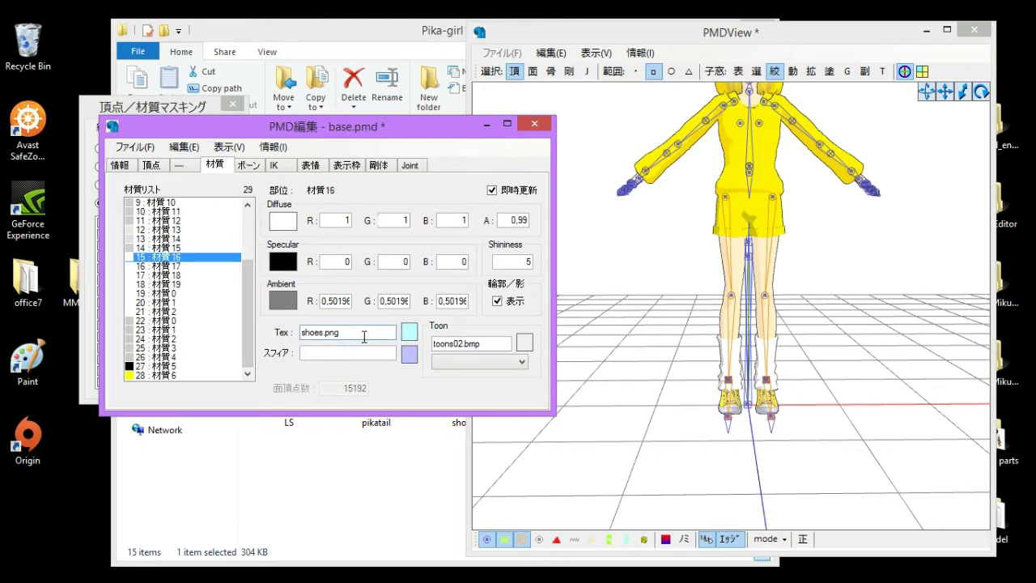
{"action": "left_click", "coordinate": [686, 308]}
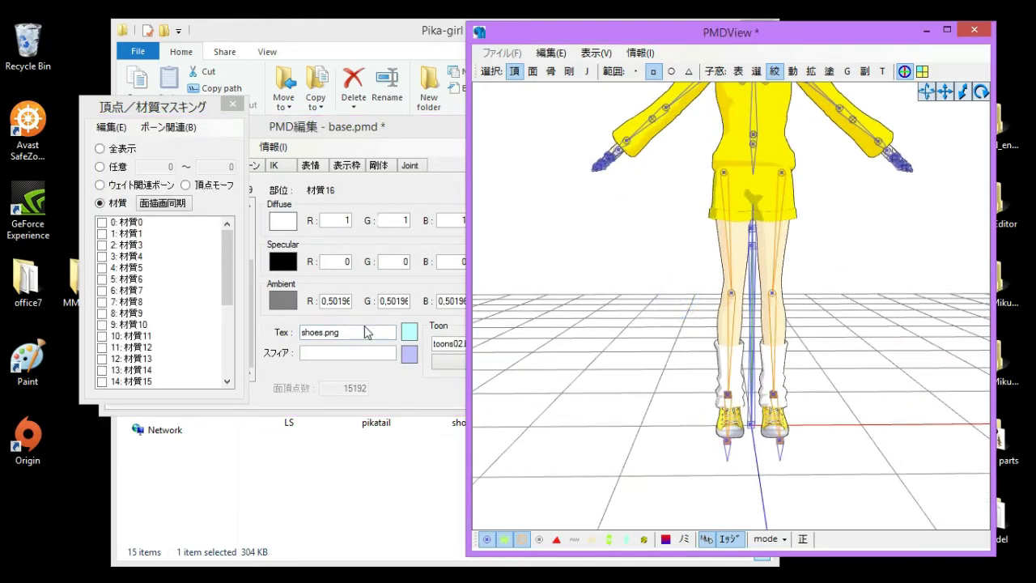
{"action": "left_click", "coordinate": [365, 331]}
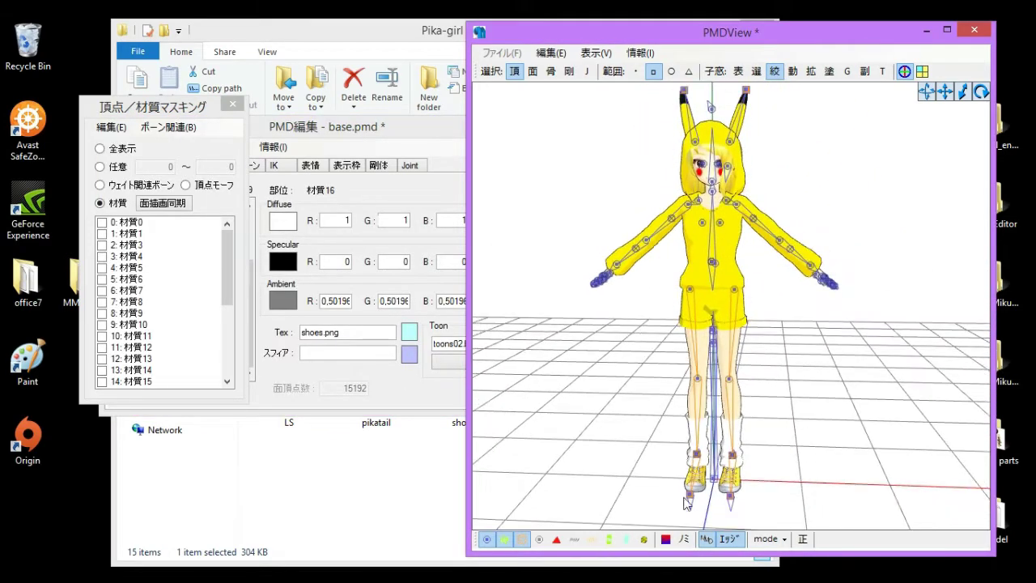
Hide the bone overlay, mask material 14, and select material 18
{"action": "left_click", "coordinate": [486, 540]}
{"action": "right_click_drag", "start_coordinate": [596, 427], "coordinate": [603, 421]}
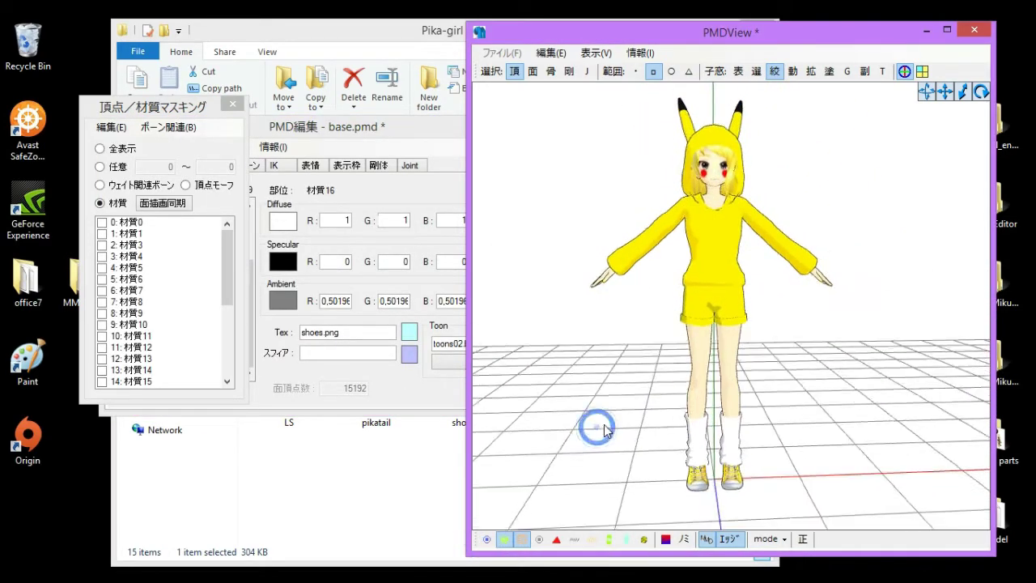
{"action": "left_click", "coordinate": [243, 344]}
{"action": "scroll", "coordinate": [219, 307], "scroll_direction": "down", "scroll_amount": 3}
{"action": "left_click", "coordinate": [151, 279]}
{"action": "left_click", "coordinate": [161, 312]}
Orbit the assembled yellow-hoodie model to check its side, then open the editor's File menu
{"action": "left_click", "coordinate": [774, 370]}
{"action": "scroll", "coordinate": [775, 370], "scroll_direction": "up", "scroll_amount": 3}
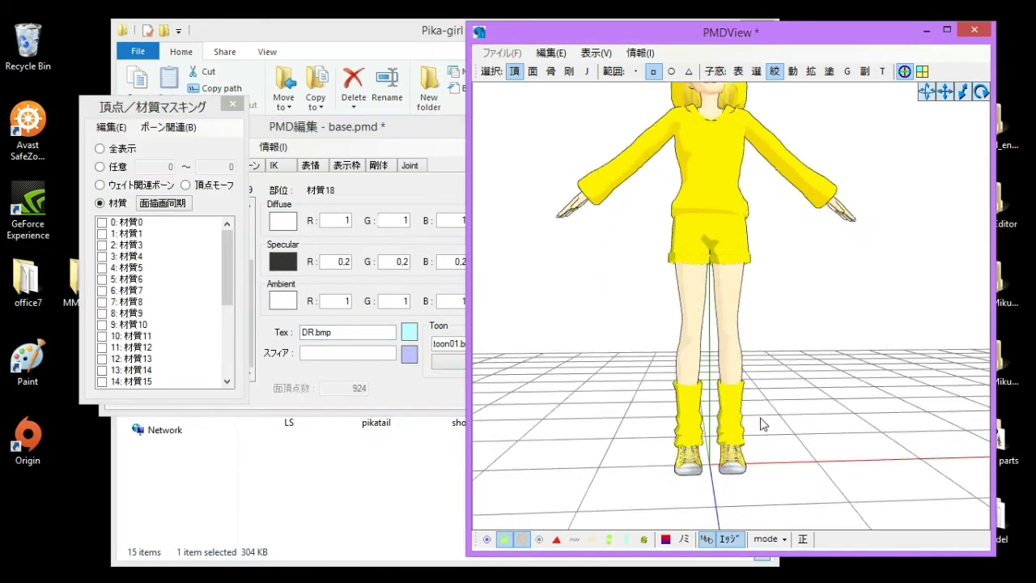
{"action": "right_click_drag", "start_coordinate": [760, 423], "coordinate": [486, 278]}
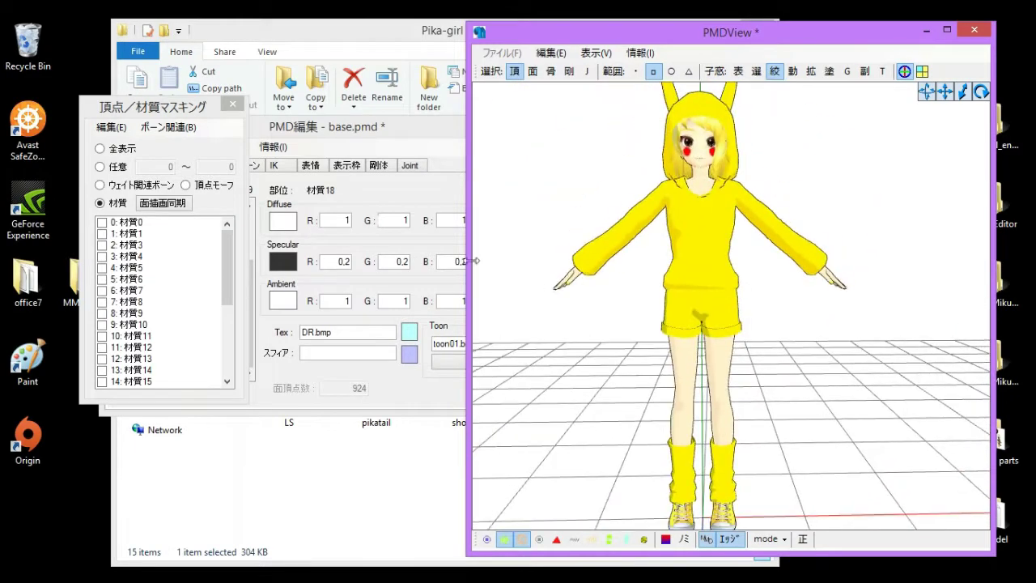
{"action": "left_click", "coordinate": [397, 199]}
{"action": "left_click", "coordinate": [130, 146]}
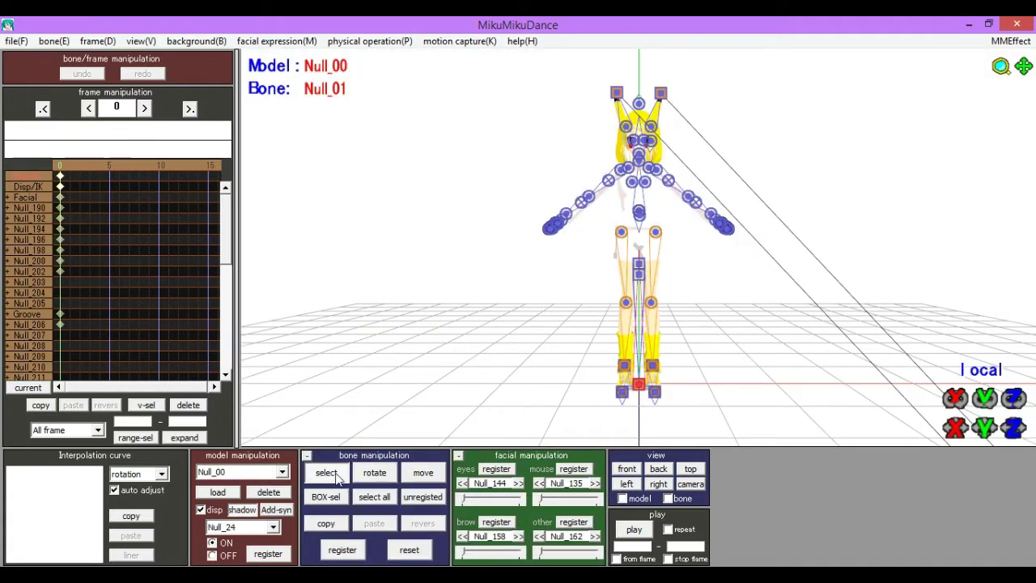
Hide the bone overlay and orbit around the loaded Pika-girl model
{"action": "left_click", "coordinate": [333, 476]}
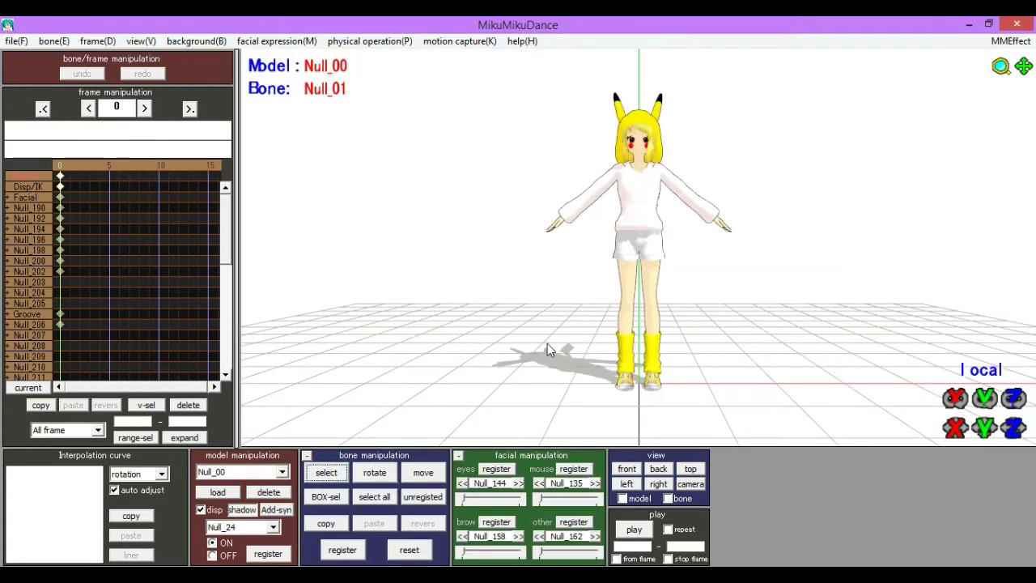
{"action": "left_click", "coordinate": [324, 475]}
{"action": "mouse_move", "coordinate": [454, 405]}
{"action": "right_mouse_down"}
{"action": "mouse_move", "coordinate": [756, 363]}
{"action": "mouse_move", "coordinate": [822, 396]}
{"action": "mouse_move", "coordinate": [793, 427]}
{"action": "mouse_move", "coordinate": [469, 364]}
{"action": "mouse_move", "coordinate": [598, 377]}
{"action": "mouse_move", "coordinate": [563, 372]}
{"action": "mouse_move", "coordinate": [600, 307]}
{"action": "right_mouse_up"}
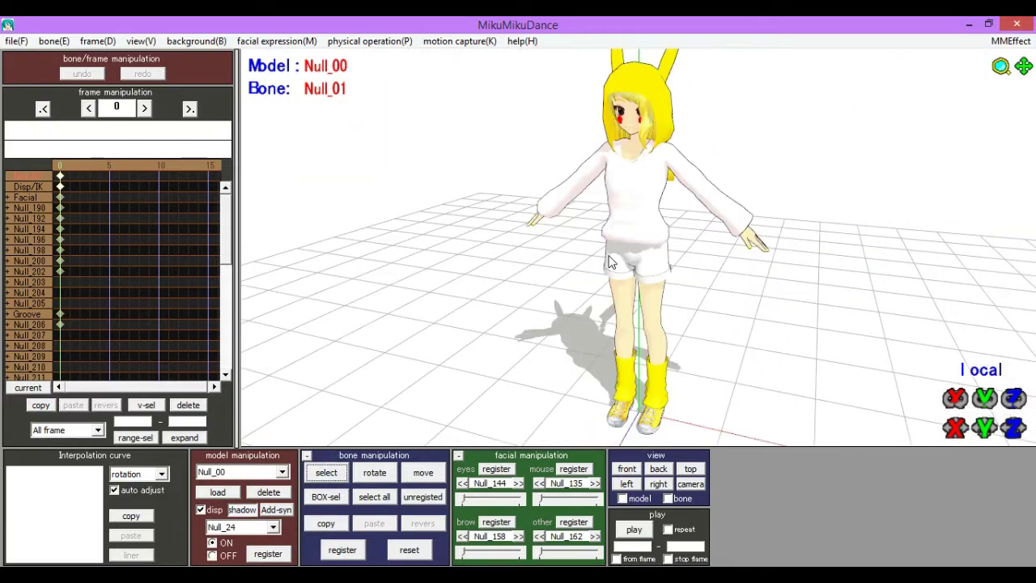
Quit MikuMikuDance and select the sixteenth material in base.pmx's material list
{"action": "left_click", "coordinate": [1016, 24]}
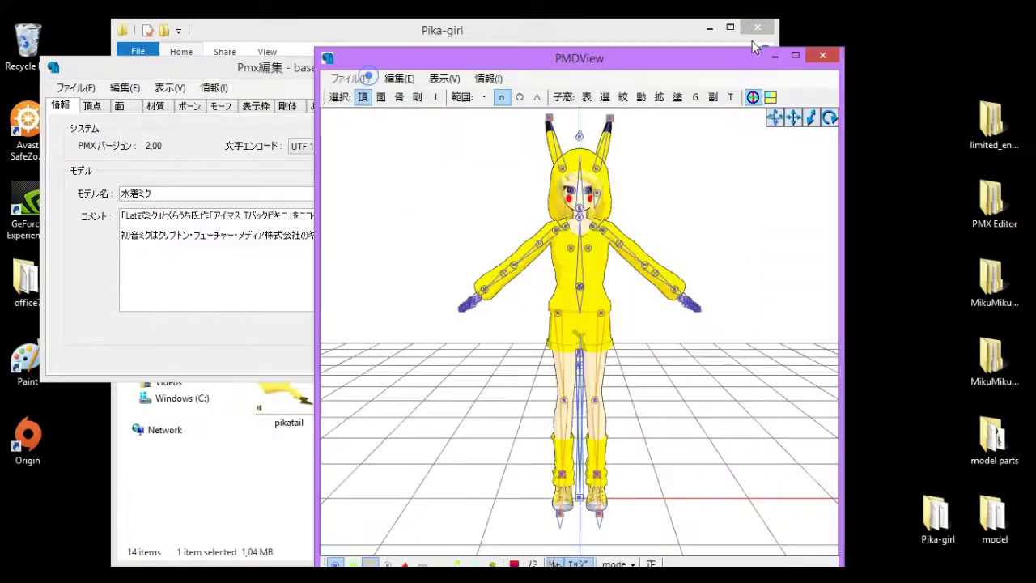
{"action": "left_click_drag", "start_coordinate": [751, 40], "coordinate": [894, 42]}
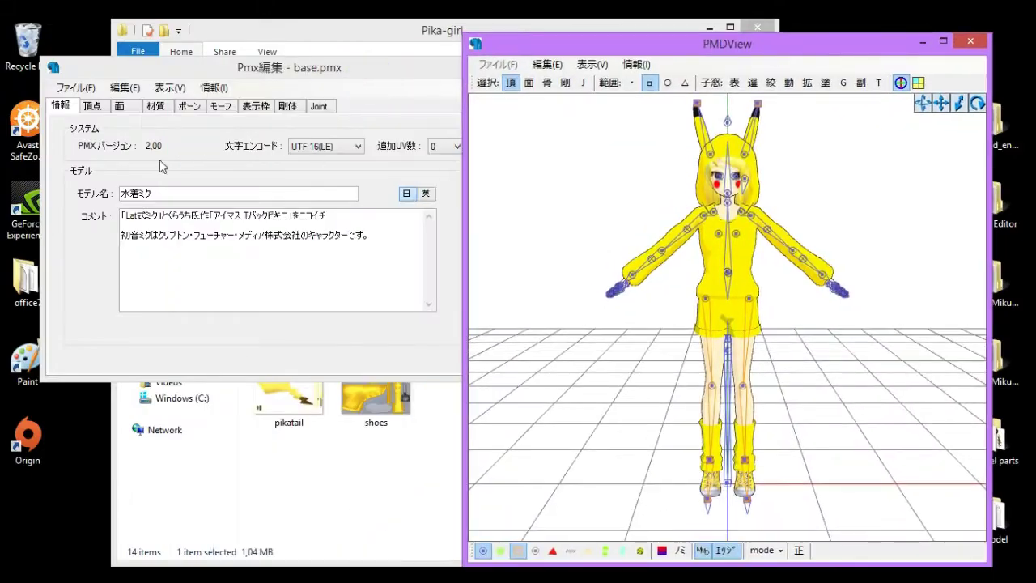
{"action": "left_click", "coordinate": [155, 105]}
{"action": "left_click_drag", "start_coordinate": [168, 195], "coordinate": [165, 227]}
{"action": "left_click", "coordinate": [103, 235]}
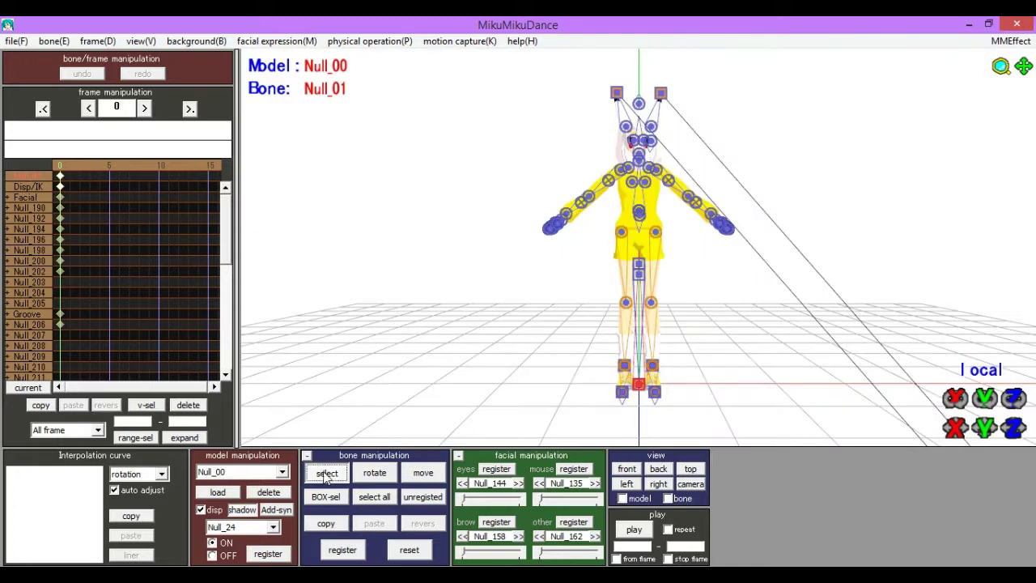
Hide the bone overlay and zoom in on the hooded model's head and torso
{"action": "left_click", "coordinate": [326, 474]}
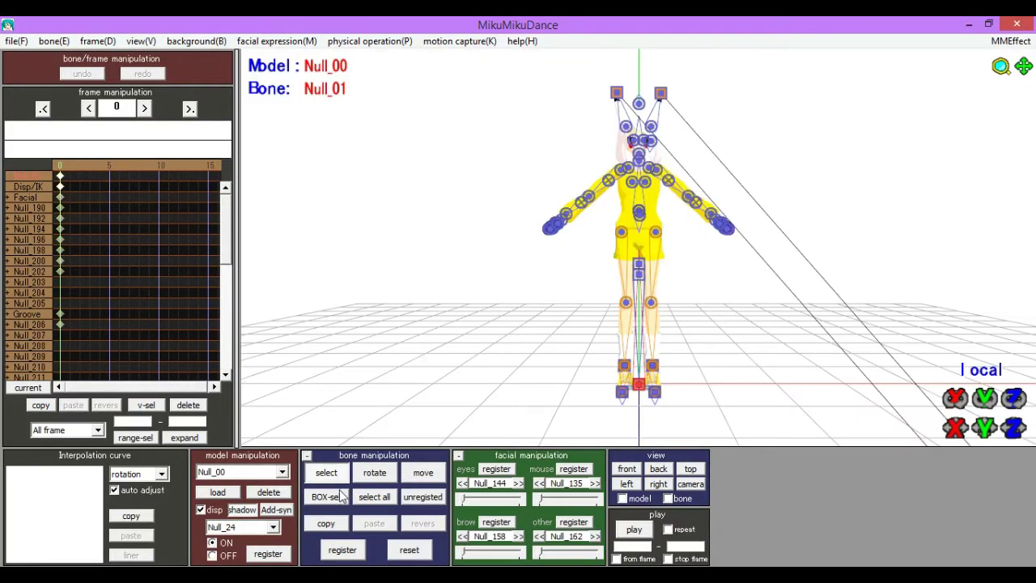
{"action": "left_click", "coordinate": [326, 475]}
{"action": "scroll", "coordinate": [639, 252], "scroll_direction": "up", "scroll_amount": 5}
{"action": "middle_click_drag", "start_coordinate": [639, 253], "coordinate": [635, 349]}
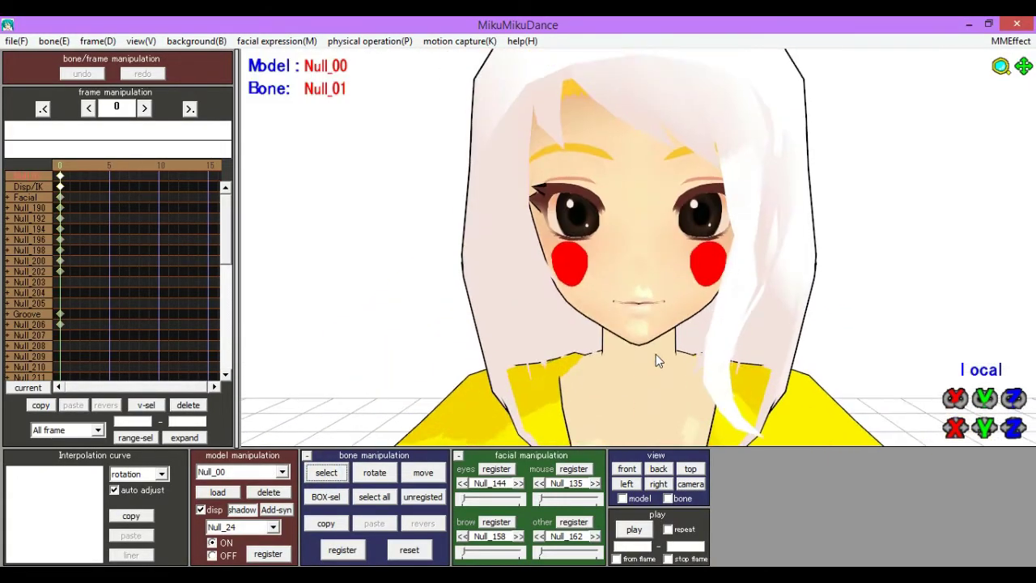
{"action": "mouse_move", "coordinate": [688, 345]}
{"action": "right_mouse_down"}
{"action": "mouse_move", "coordinate": [723, 323]}
{"action": "mouse_move", "coordinate": [649, 325]}
{"action": "mouse_move", "coordinate": [864, 231]}
{"action": "right_mouse_up"}
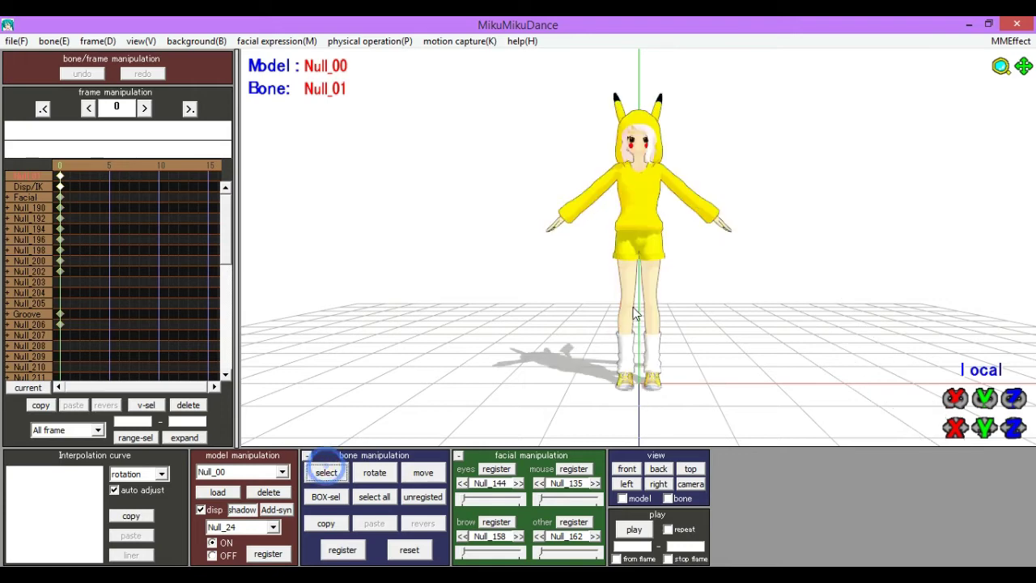
Orbit around the hooded model to a side view
{"action": "scroll", "coordinate": [636, 331], "scroll_direction": "up", "scroll_amount": 3}
{"action": "scroll", "coordinate": [636, 348], "scroll_direction": "up", "scroll_amount": 2}
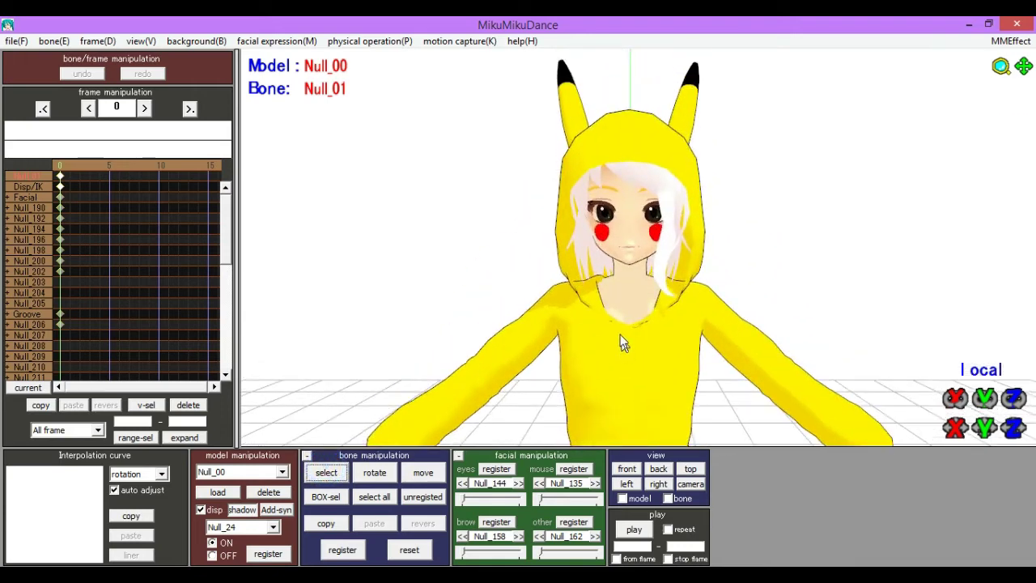
{"action": "mouse_move", "coordinate": [619, 337]}
{"action": "right_mouse_down"}
{"action": "mouse_move", "coordinate": [617, 261]}
{"action": "mouse_move", "coordinate": [670, 324]}
{"action": "mouse_move", "coordinate": [618, 341]}
{"action": "right_mouse_up"}
{"action": "scroll", "coordinate": [618, 340], "scroll_direction": "down", "scroll_amount": 5}
{"action": "scroll", "coordinate": [664, 260], "scroll_direction": "up", "scroll_amount": 5}
{"action": "scroll", "coordinate": [664, 260], "scroll_direction": "down", "scroll_amount": 3}
{"action": "right_click_drag", "start_coordinate": [701, 229], "coordinate": [663, 230]}
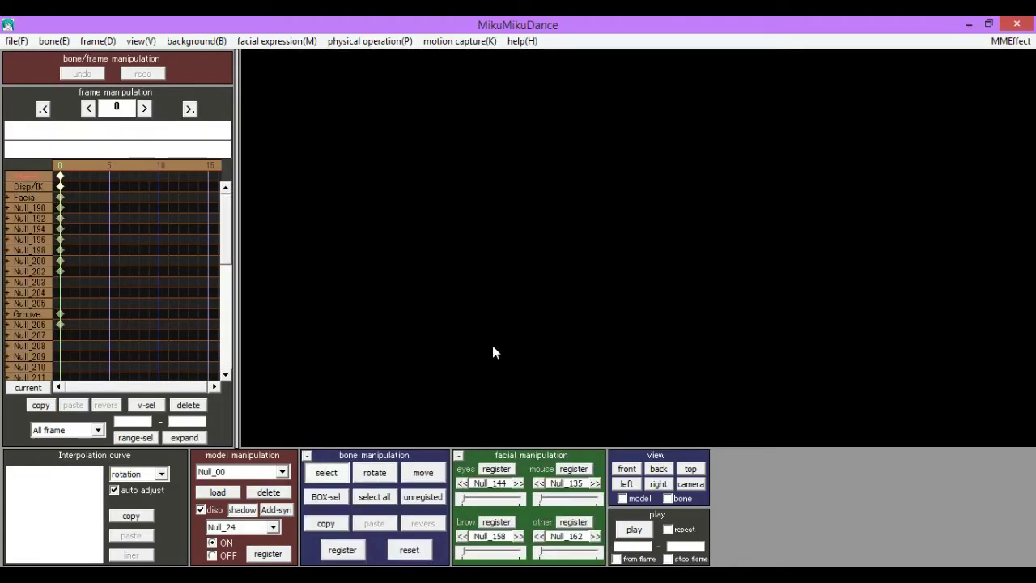
Orbit to a side view, hide bones, and zoom onto the white-haired model's face
{"action": "scroll", "coordinate": [635, 336], "scroll_direction": "up", "scroll_amount": 5}
{"action": "scroll", "coordinate": [639, 358], "scroll_direction": "up", "scroll_amount": 5}
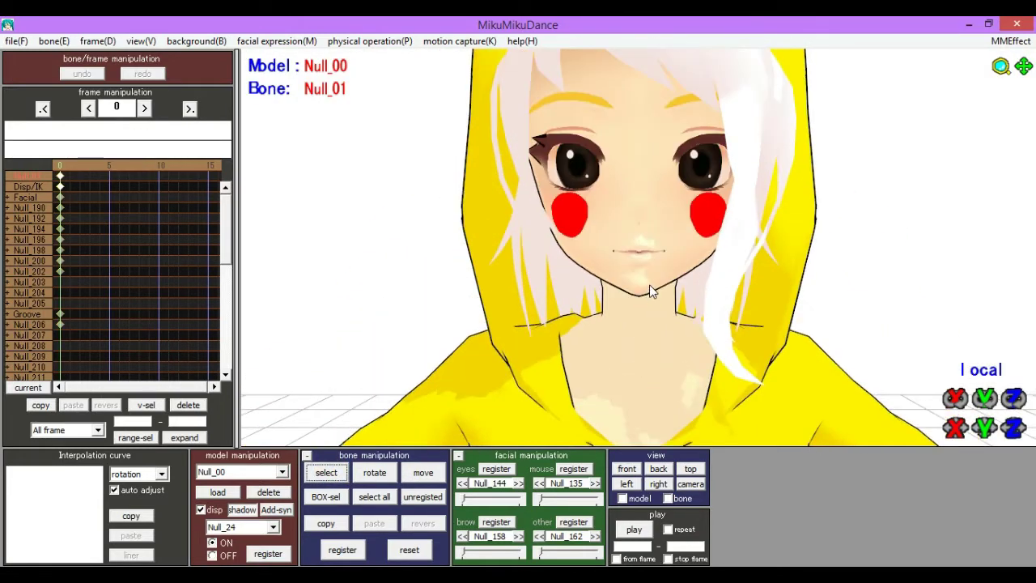
{"action": "right_click_drag", "start_coordinate": [792, 238], "coordinate": [846, 224]}
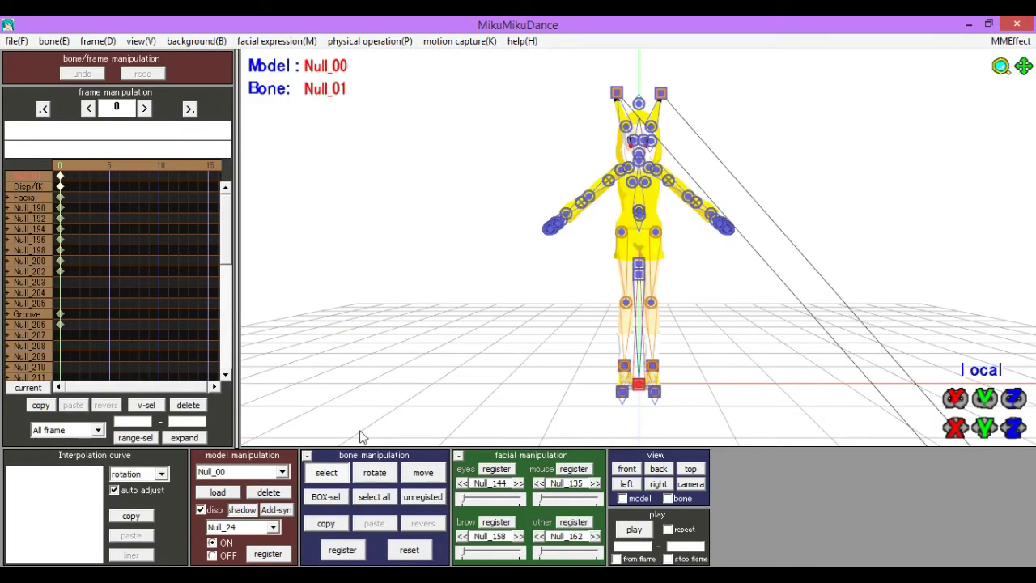
{"action": "left_click", "coordinate": [326, 472]}
{"action": "scroll", "coordinate": [642, 305], "scroll_direction": "up", "scroll_amount": 5}
{"action": "scroll", "coordinate": [642, 305], "scroll_direction": "up", "scroll_amount": 5}
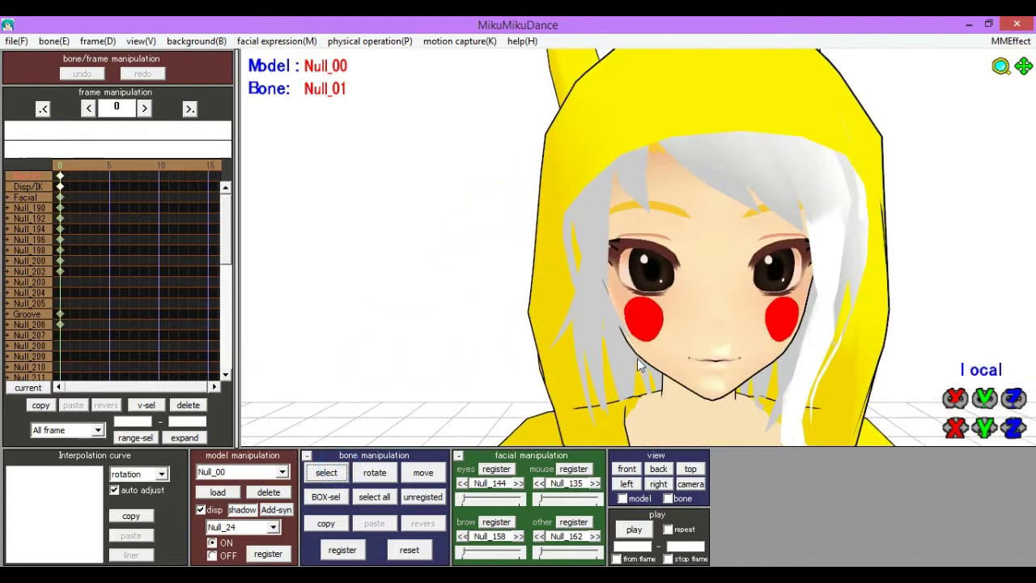
{"action": "scroll", "coordinate": [637, 358], "scroll_direction": "down", "scroll_amount": 5}
{"action": "scroll", "coordinate": [637, 358], "scroll_direction": "down", "scroll_amount": 5}
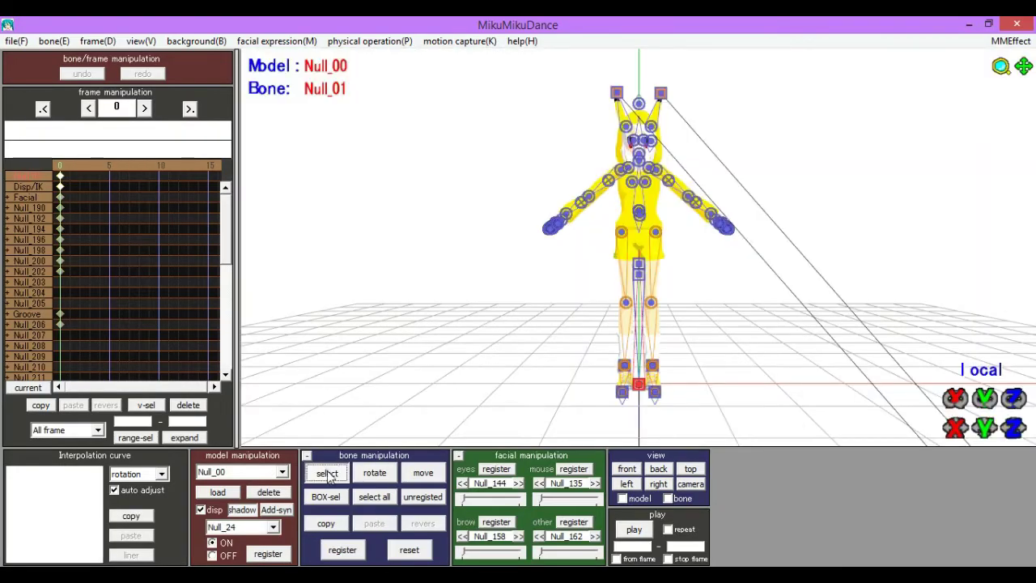
Hide the bone overlay and zoom toward the model's head and chest
{"action": "left_click", "coordinate": [328, 476]}
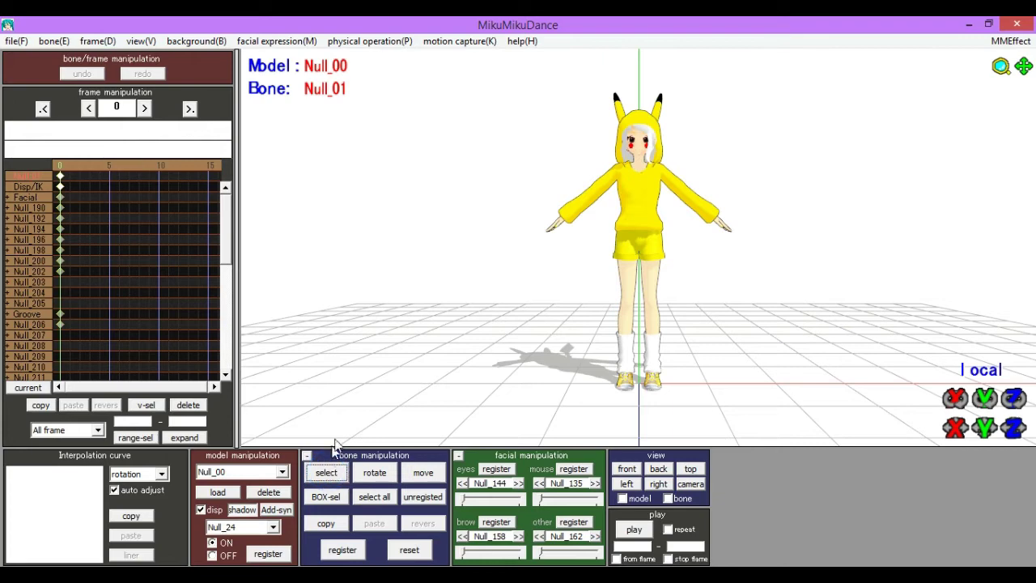
{"action": "scroll", "coordinate": [649, 310], "scroll_direction": "up", "scroll_amount": 5}
{"action": "scroll", "coordinate": [638, 258], "scroll_direction": "up", "scroll_amount": 3}
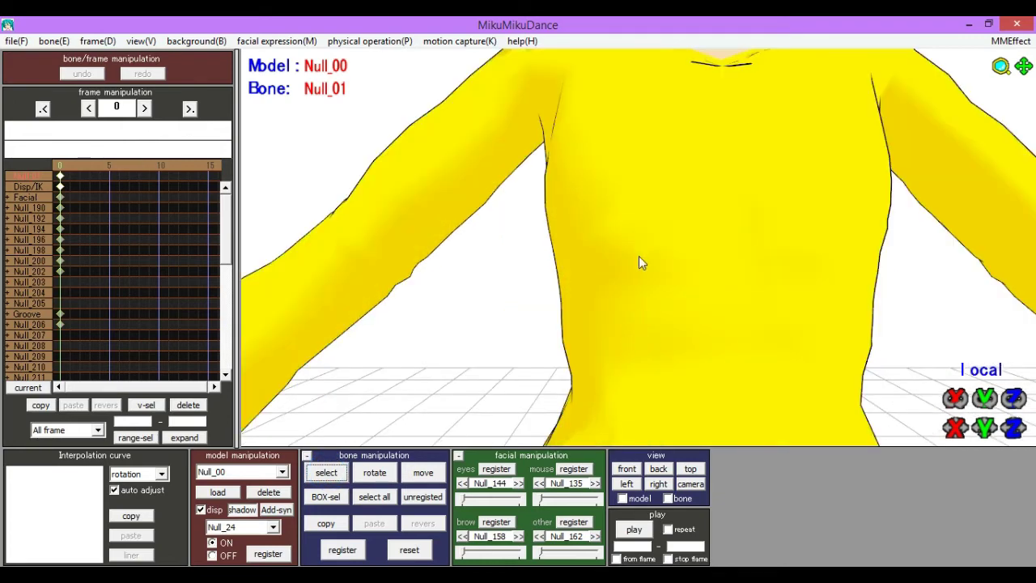
{"action": "middle_click_drag", "start_coordinate": [638, 258], "coordinate": [631, 296]}
Quit MikuMikuDance, then zoom and turn to view the reloaded model's head from another angle
{"action": "left_click", "coordinate": [1016, 23]}
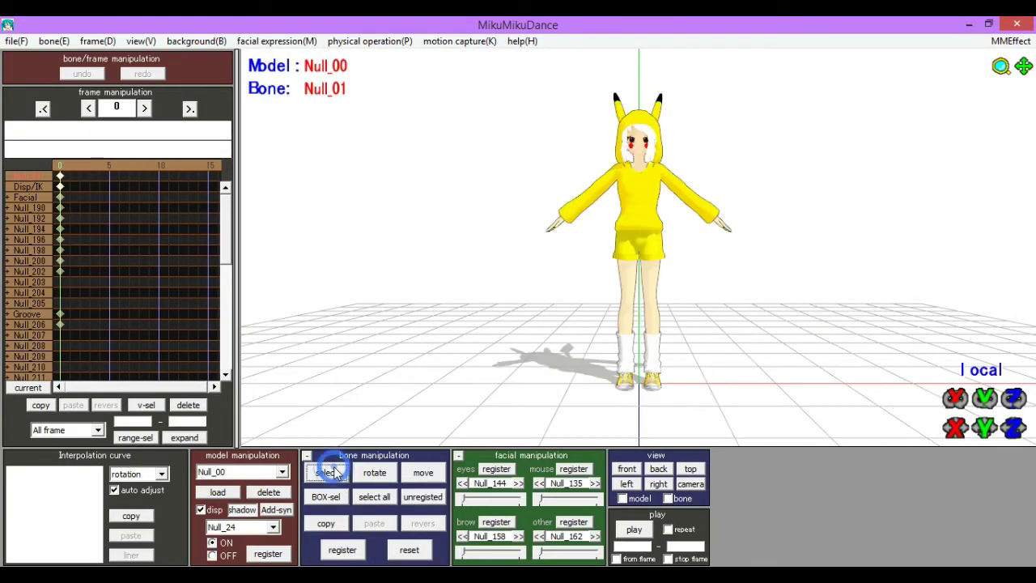
{"action": "scroll", "coordinate": [627, 315], "scroll_direction": "up", "scroll_amount": 2}
{"action": "scroll", "coordinate": [641, 363], "scroll_direction": "up", "scroll_amount": 3}
{"action": "scroll", "coordinate": [641, 363], "scroll_direction": "up", "scroll_amount": 3}
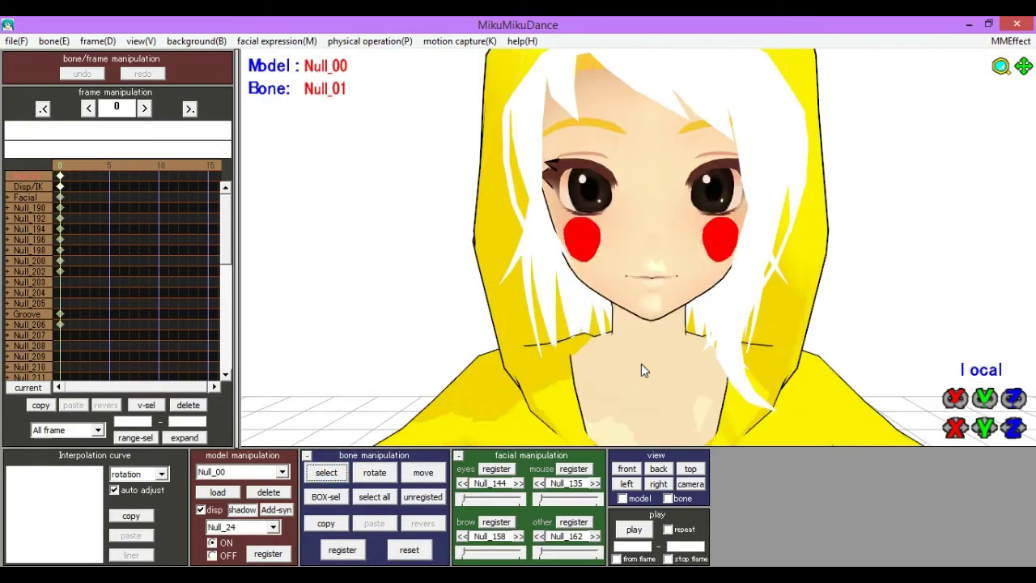
{"action": "scroll", "coordinate": [641, 363], "scroll_direction": "up", "scroll_amount": 3}
{"action": "right_click_drag", "start_coordinate": [648, 353], "coordinate": [662, 353]}
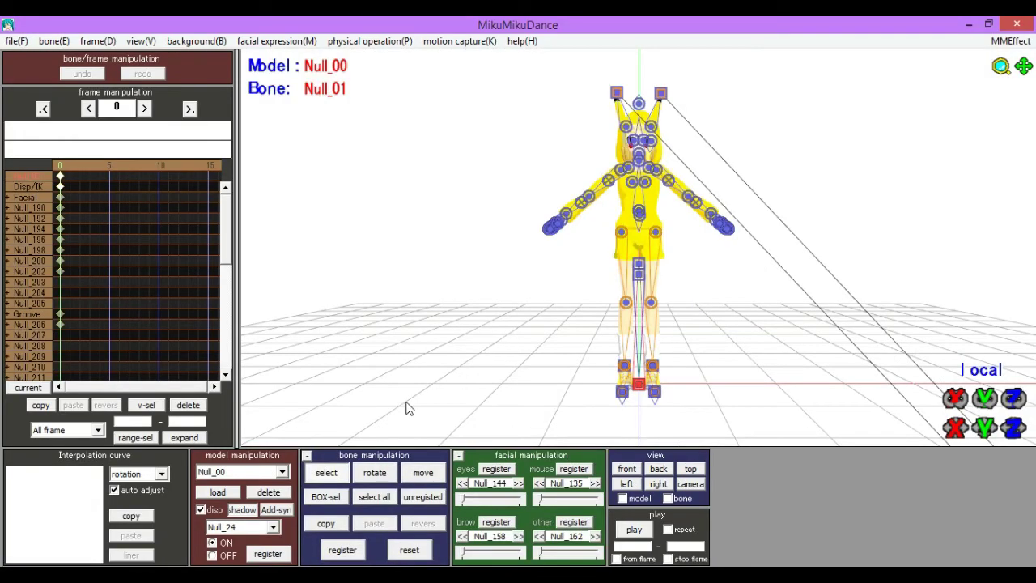
Hide bones, zoom in on the blonde-haired model, and toggle its shadow
{"action": "left_click", "coordinate": [326, 472]}
{"action": "scroll", "coordinate": [647, 329], "scroll_direction": "up", "scroll_amount": 3}
{"action": "scroll", "coordinate": [647, 329], "scroll_direction": "up", "scroll_amount": 3}
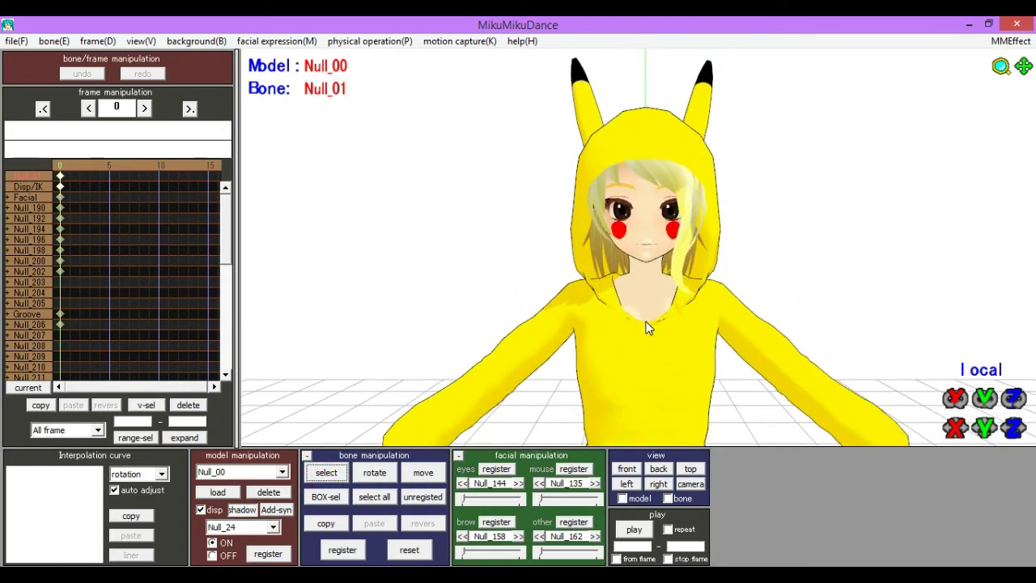
{"action": "left_click", "coordinate": [246, 511]}
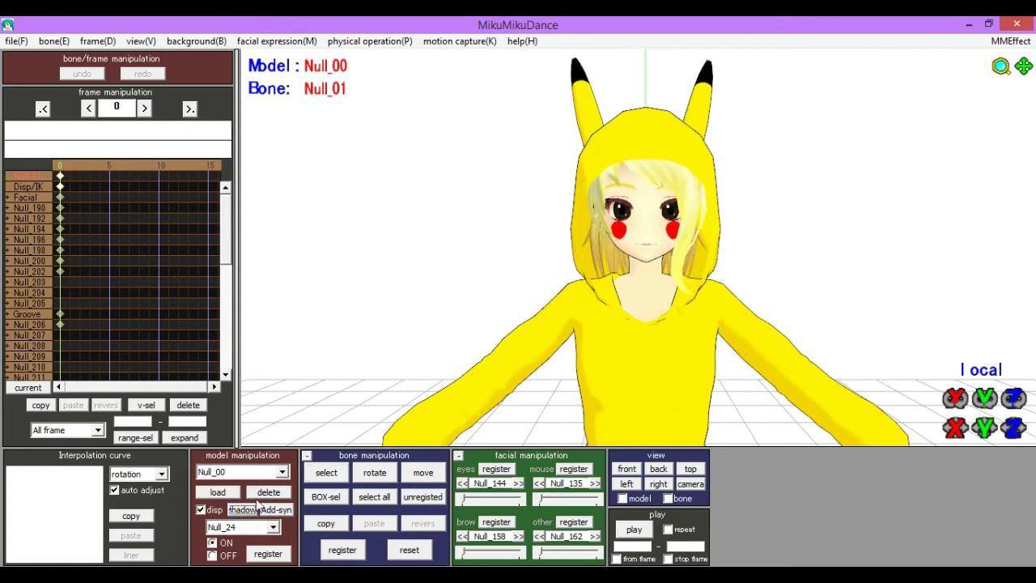